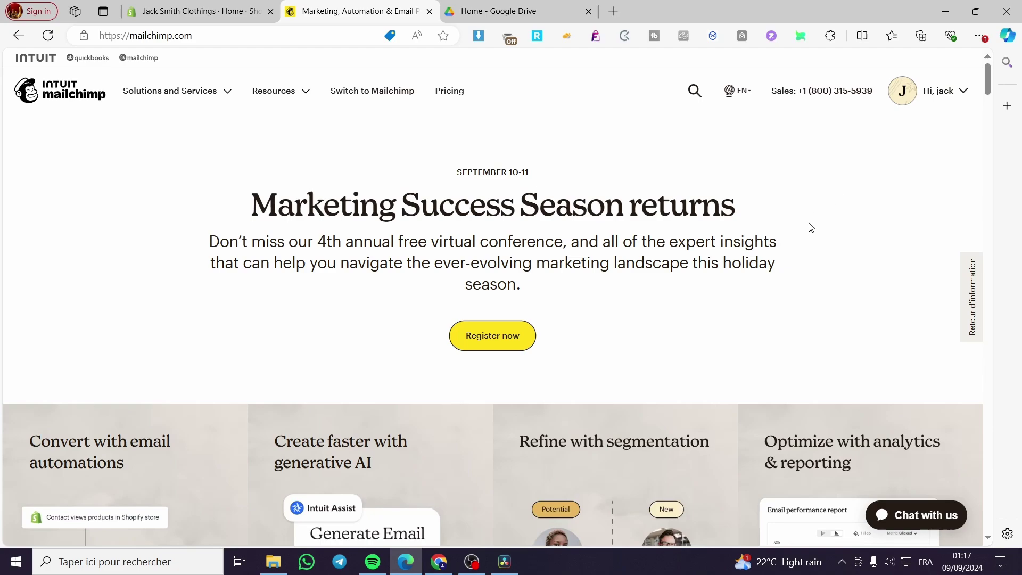
- Switch from the marketing site to the signed-in account's Mailchimp Home through the account menu
left_click(952, 99)
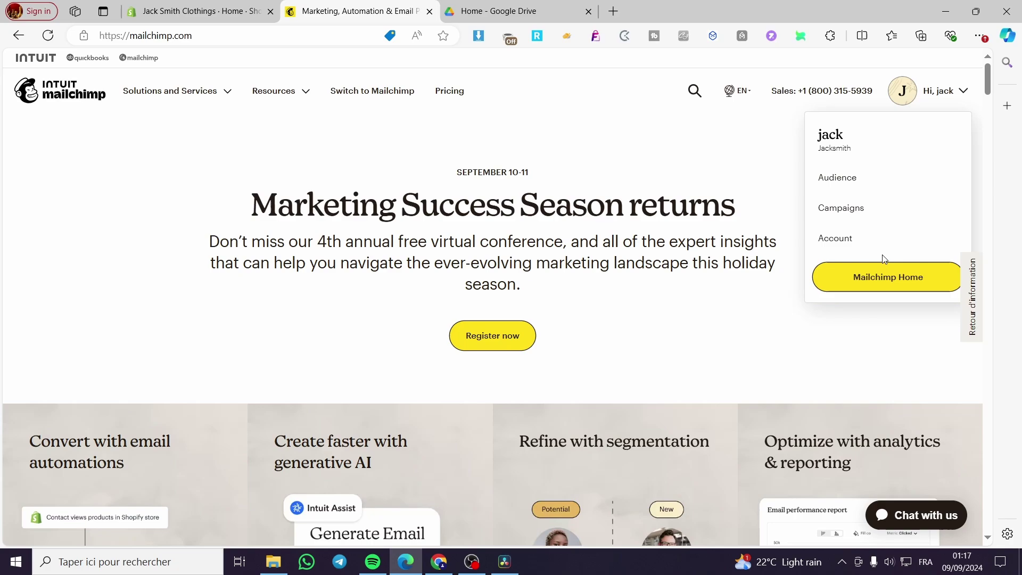
left_click(883, 282)
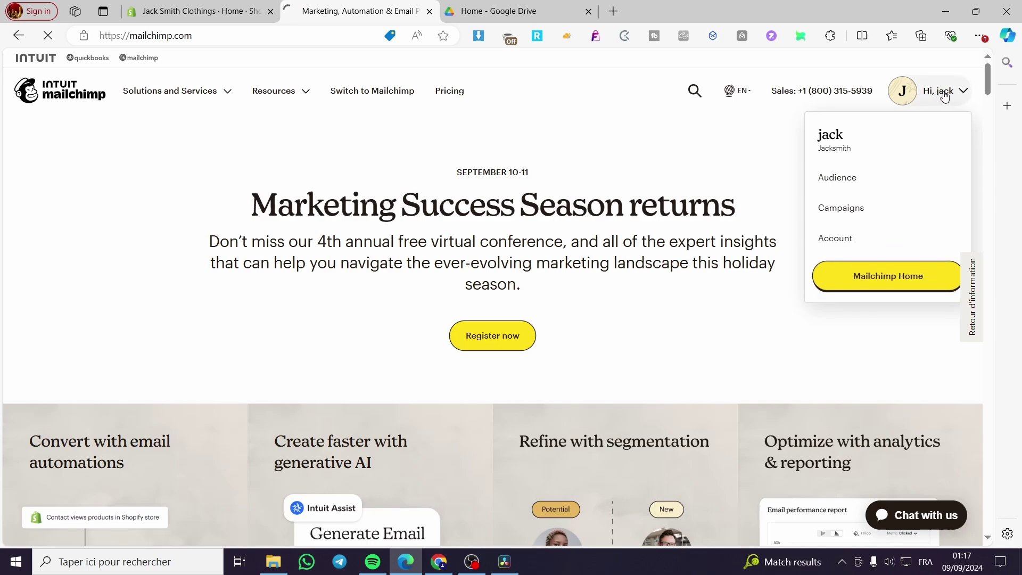
- From the Home dashboard's Create menu, start a new Regular email under Email
left_click(890, 276)
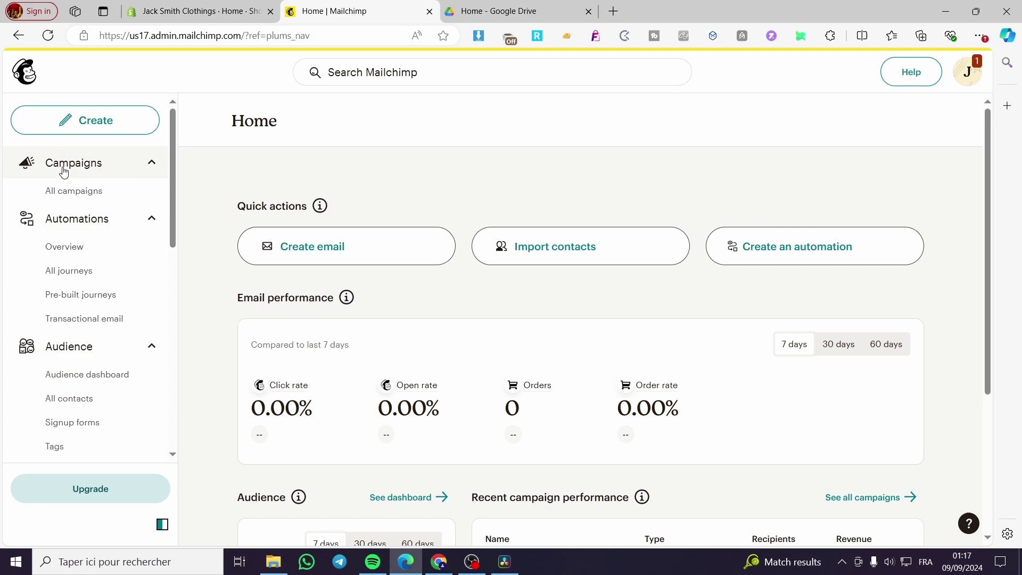
left_click(91, 122)
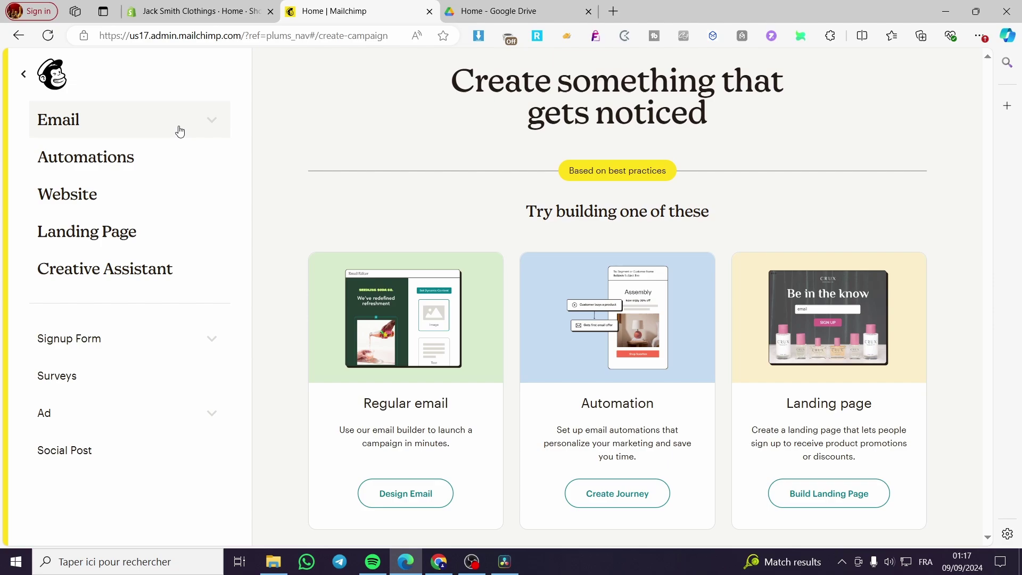
left_click(212, 123)
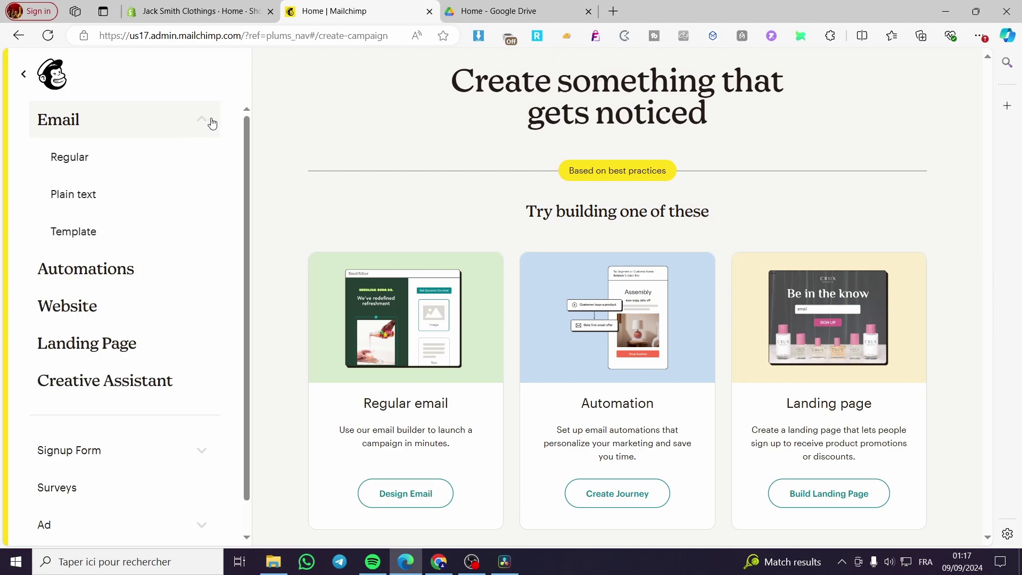
left_click(66, 237)
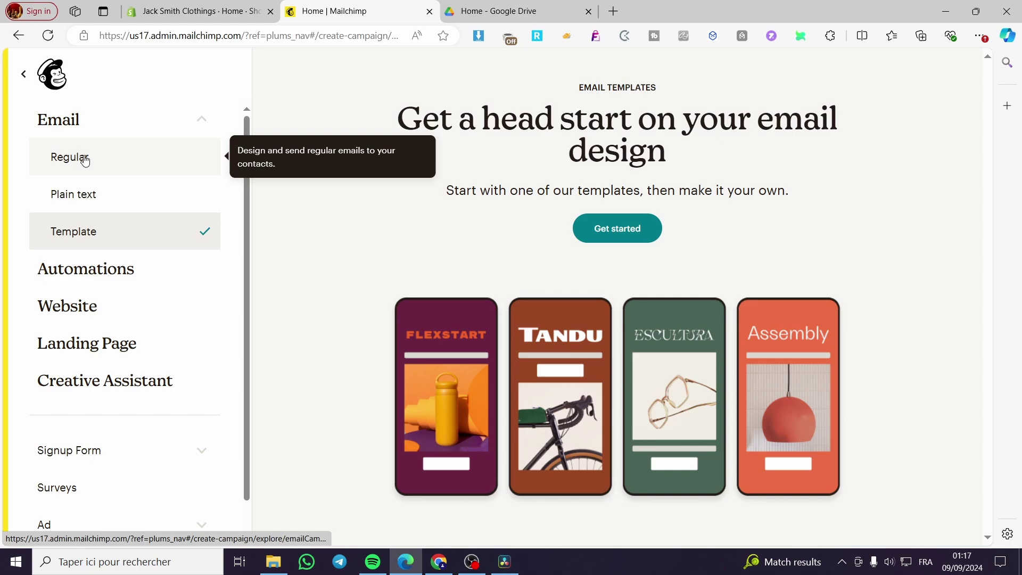
left_click(84, 160)
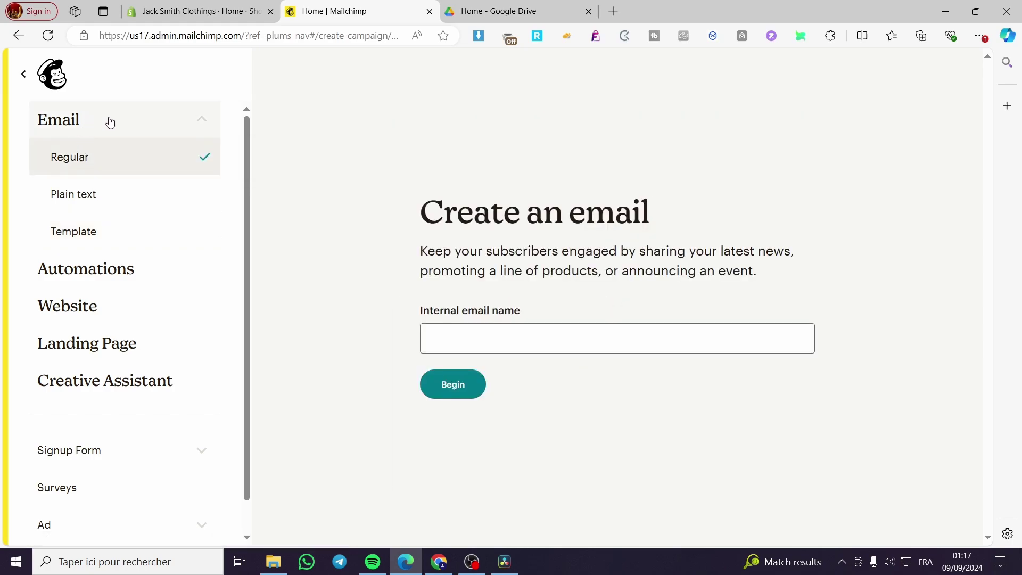
left_click(168, 124)
left_click(206, 125)
- Begin the Regular email and review the new draft's sender and recipient details
left_click(478, 387)
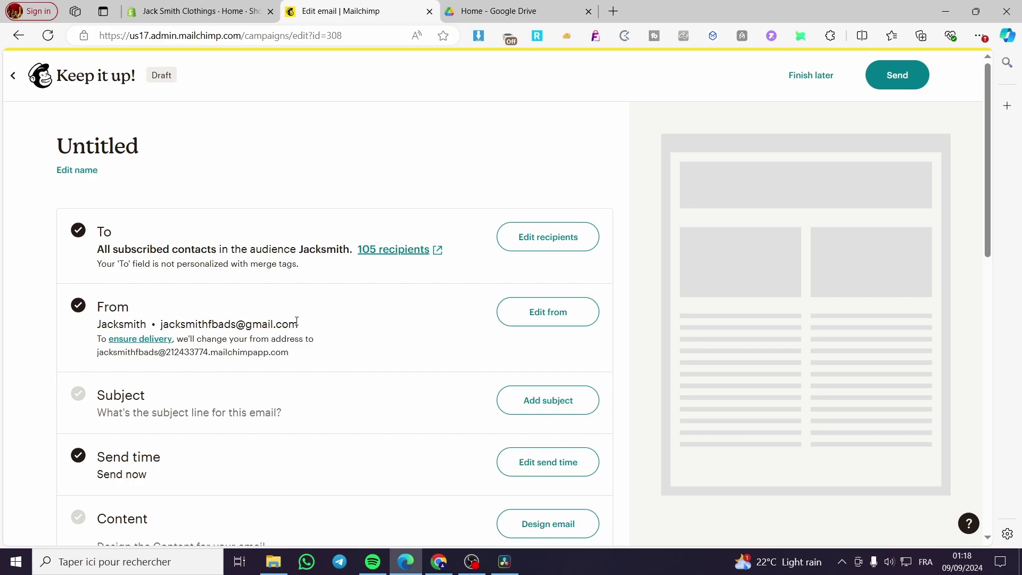
left_click_drag(301, 327, 165, 325)
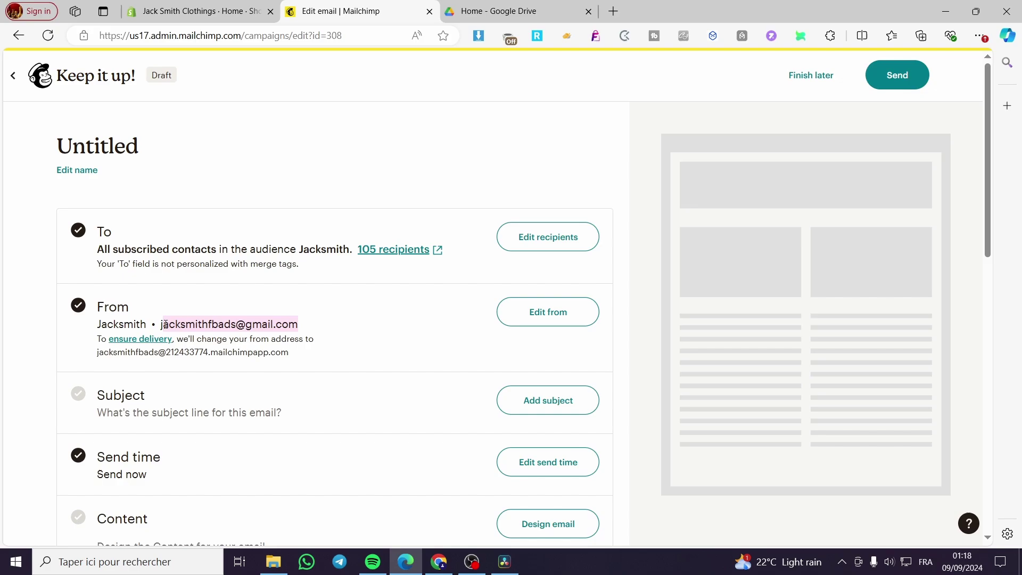
triple_click(265, 322)
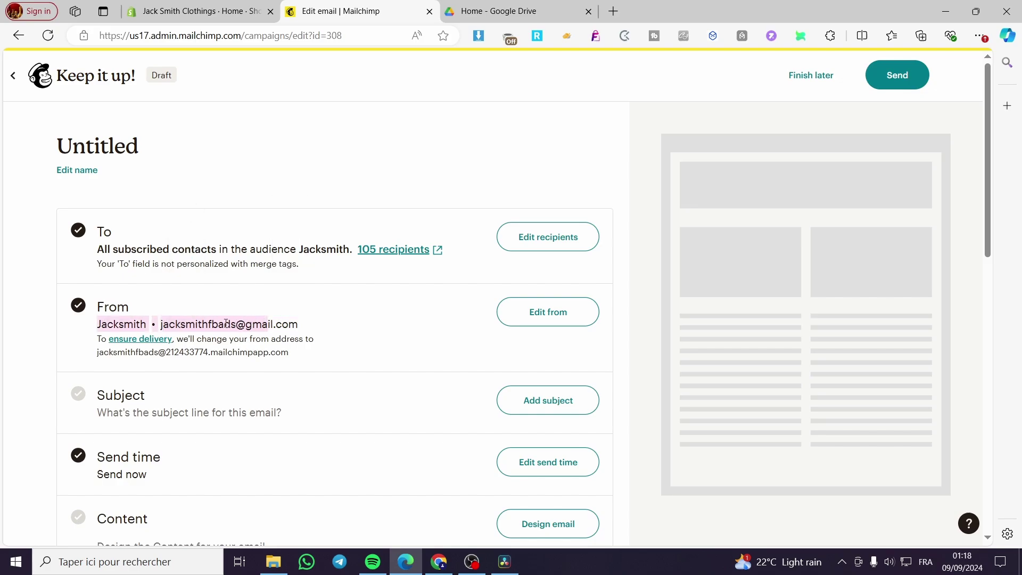
left_click(305, 325)
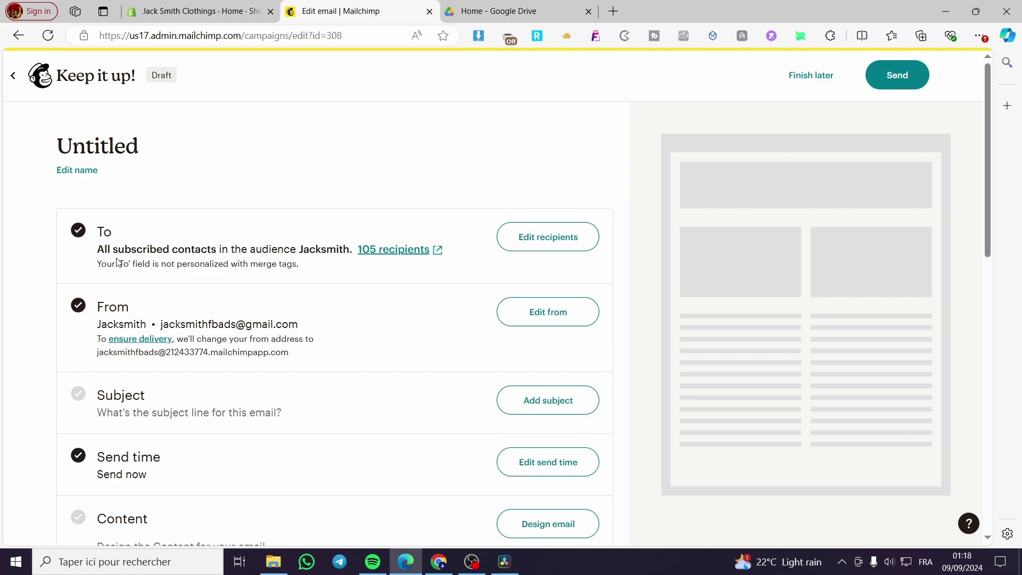
scroll(222, 313, "down", 3)
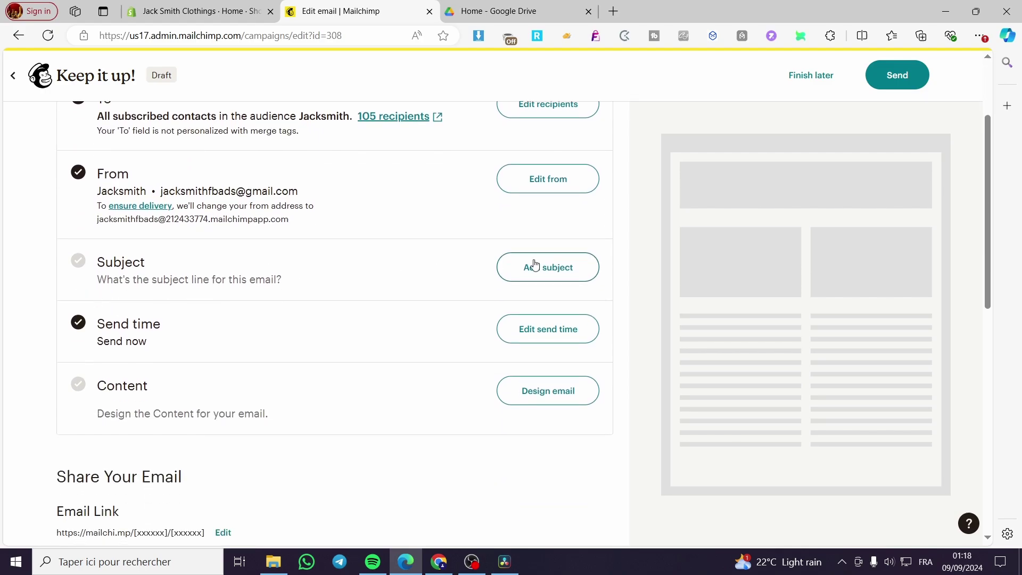
- Set both the subject line and the preview text to 'Email Test' and save them
left_click(548, 267)
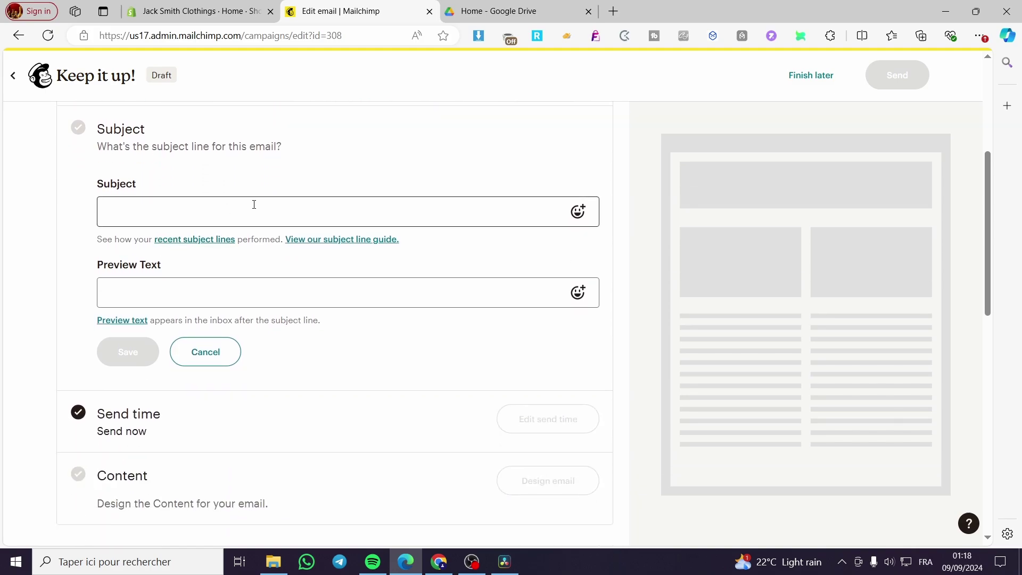
left_click(254, 204)
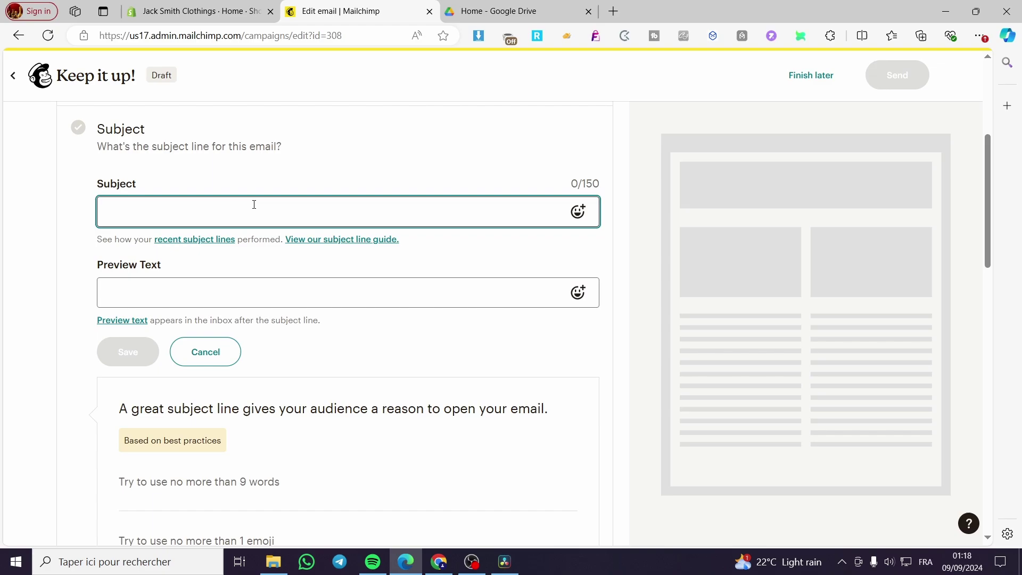
type("Email ")
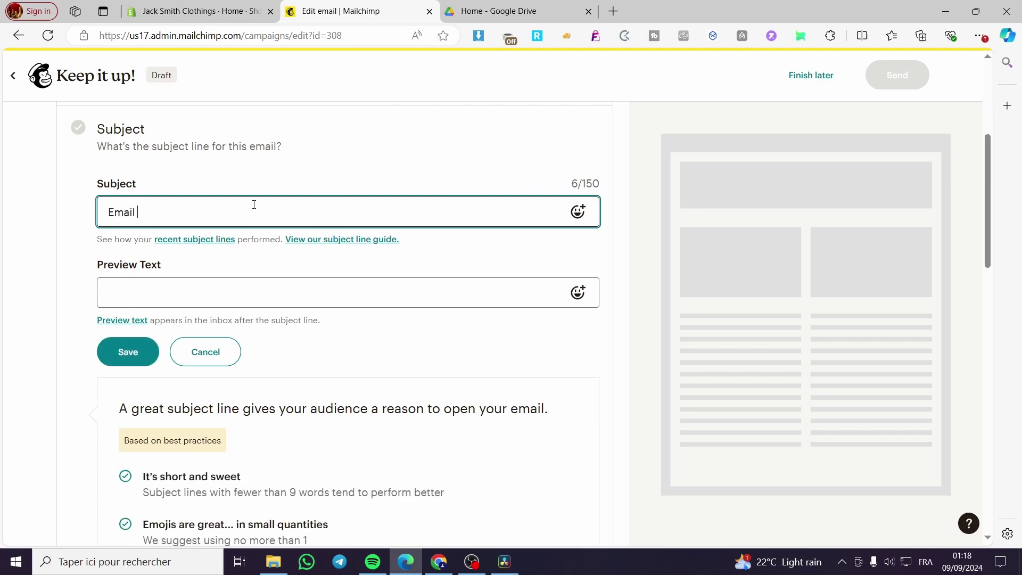
type("Test")
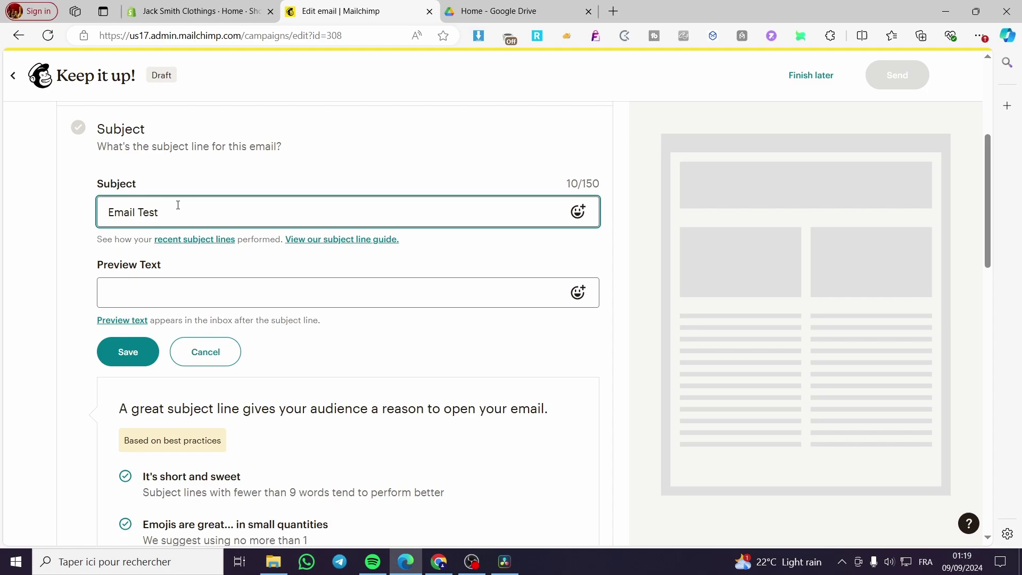
left_click_drag(160, 212, 77, 216)
key("ctrl+c")
left_click(125, 278)
key("ctrl+v")
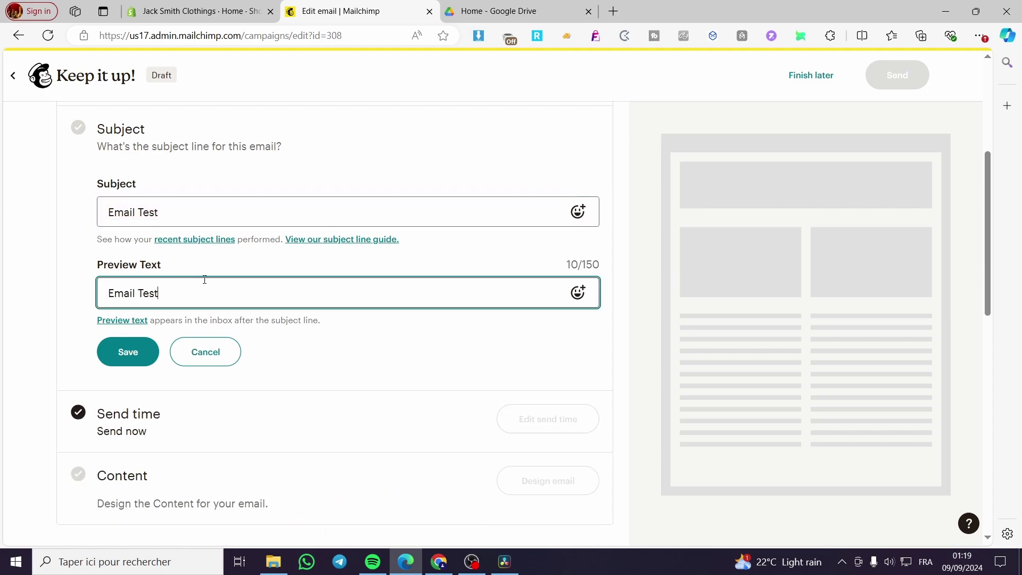
left_click(89, 264)
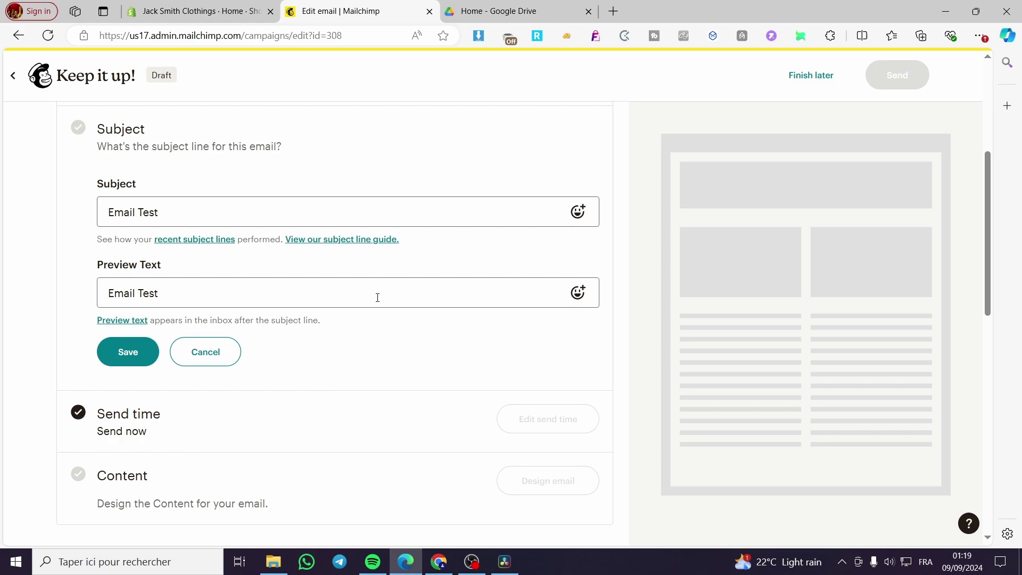
left_click(136, 353)
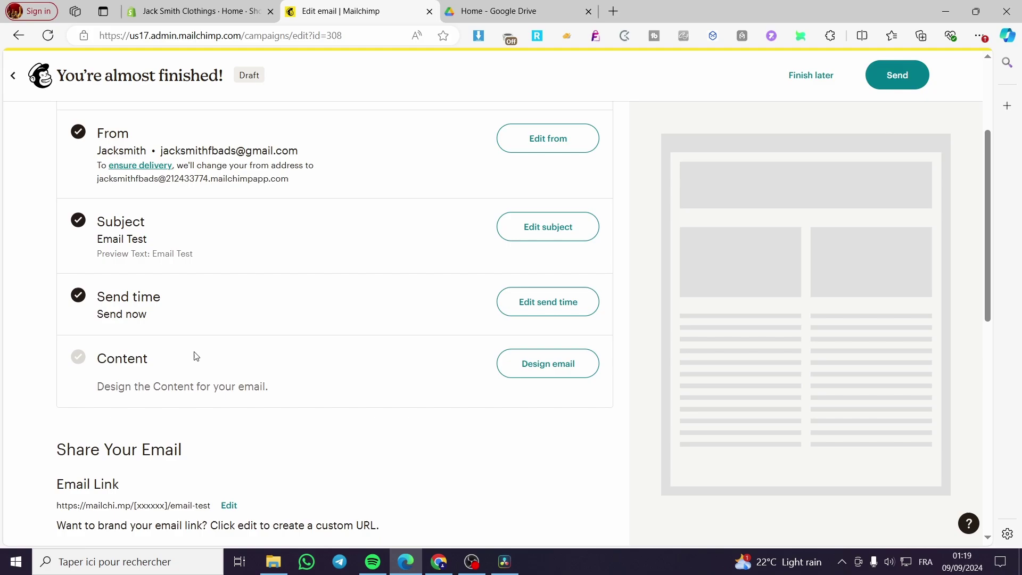
scroll(159, 351, "up", 1)
scroll(142, 354, "up", 1)
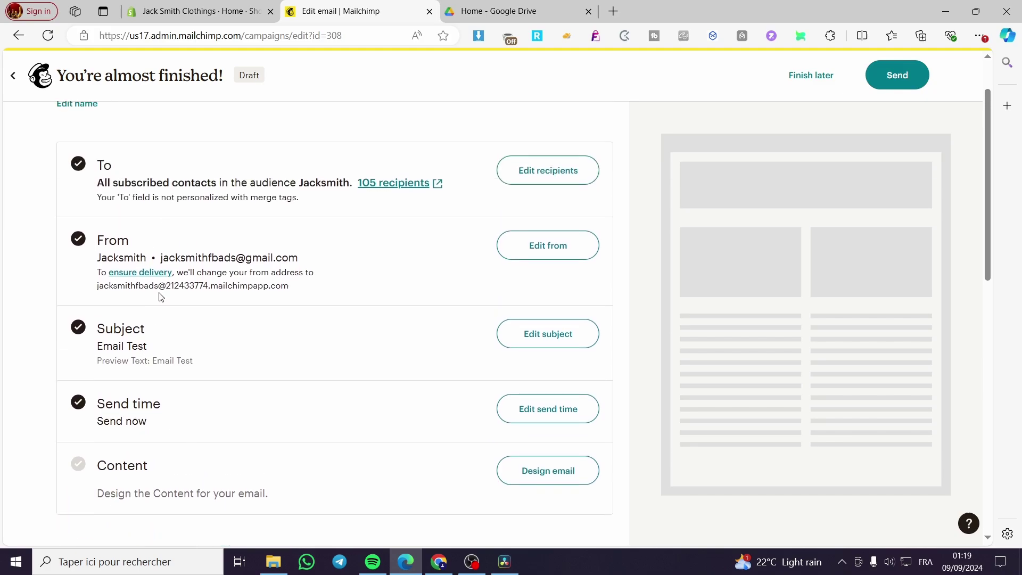
left_click(535, 413)
scroll(291, 417, "down", 1)
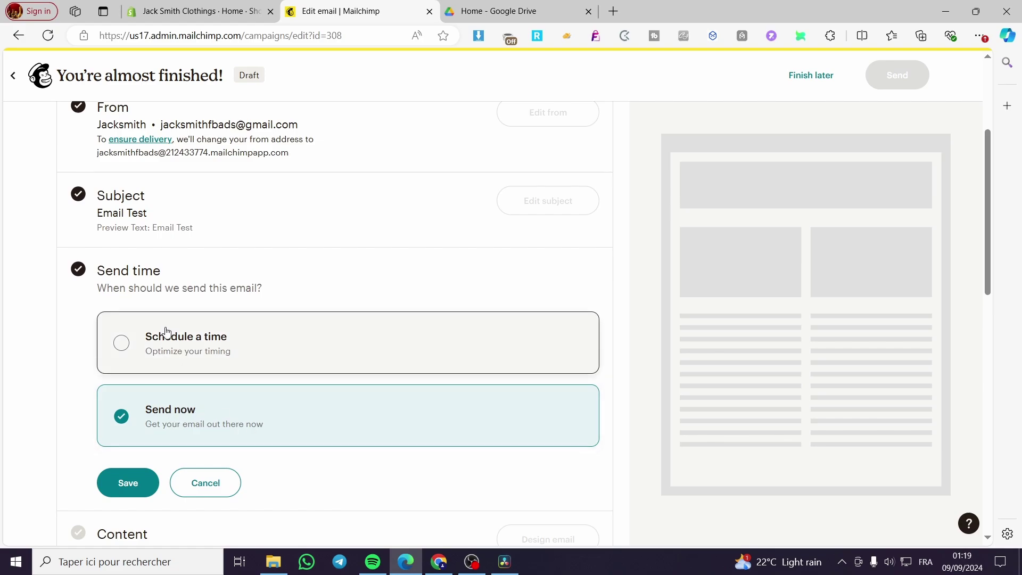
scroll(207, 358, "up", 4)
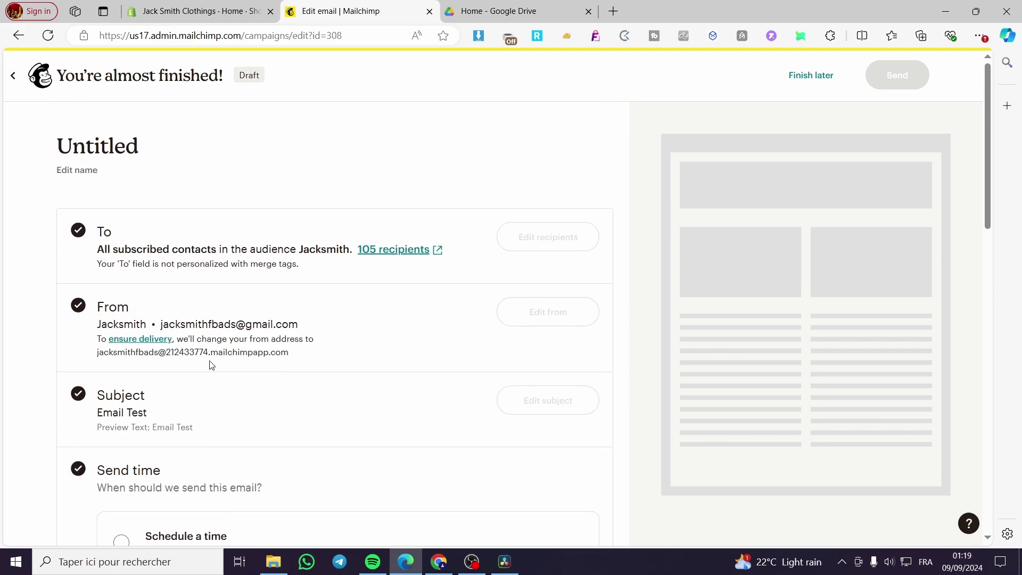
scroll(121, 261, "down", 4)
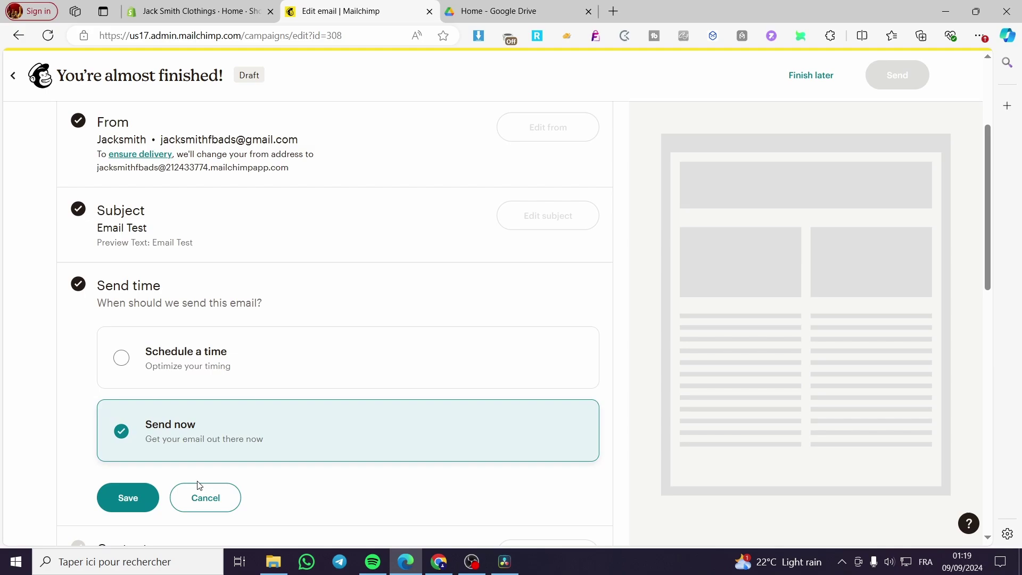
left_click(138, 482)
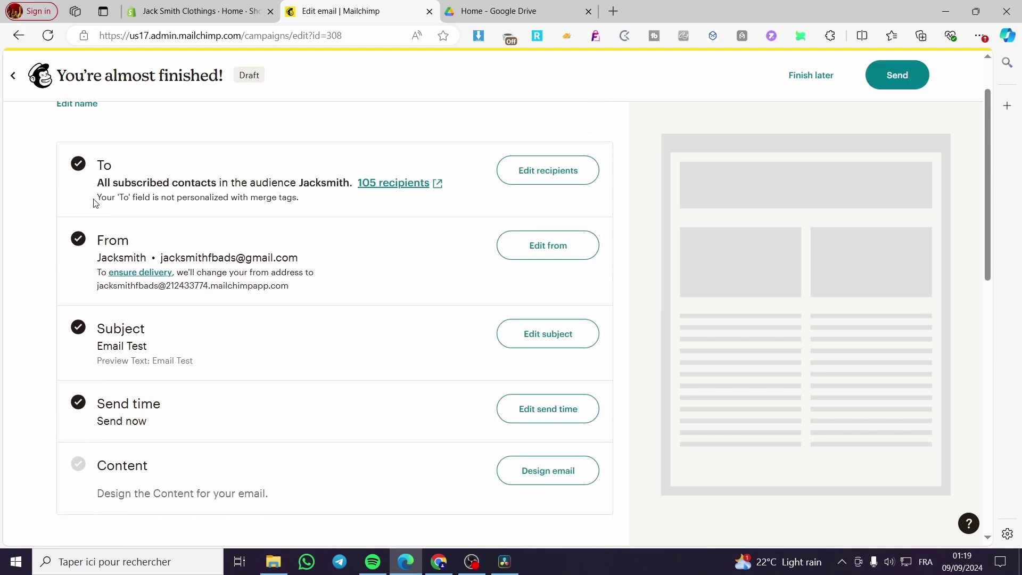
scroll(217, 288, "down", 1)
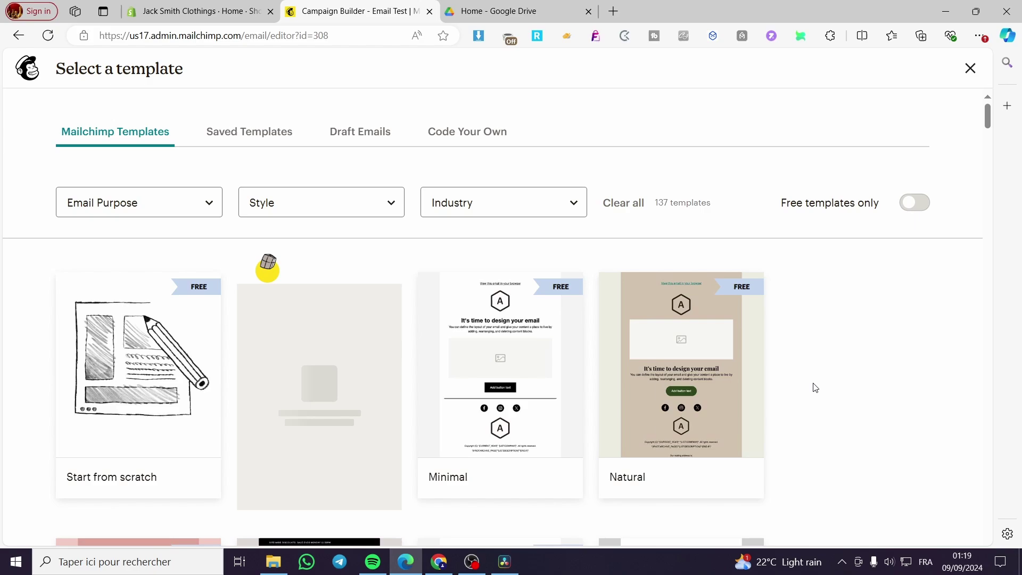
scroll(811, 381, "down", 10)
scroll(803, 372, "up", 7)
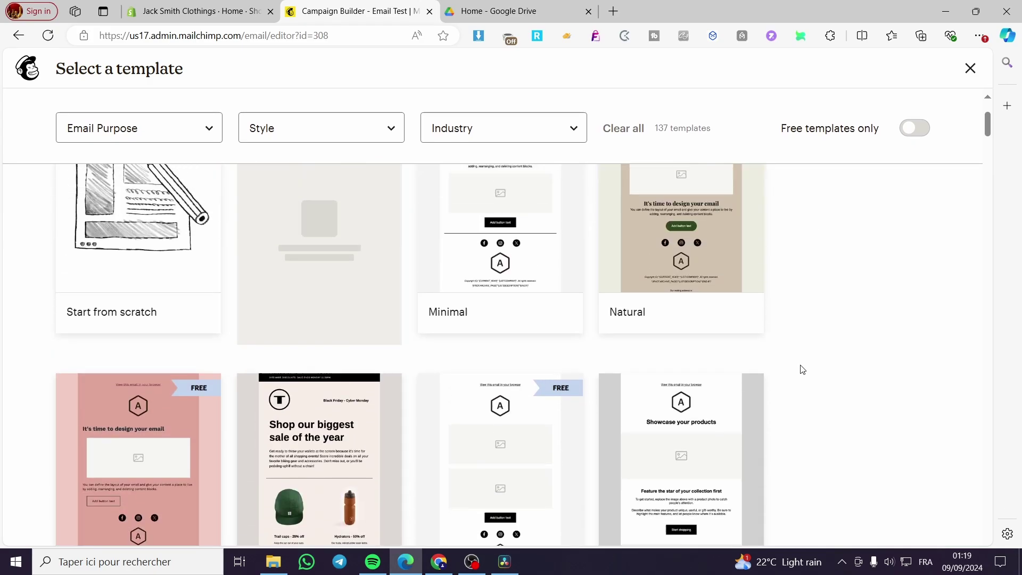
scroll(803, 369, "up", 3)
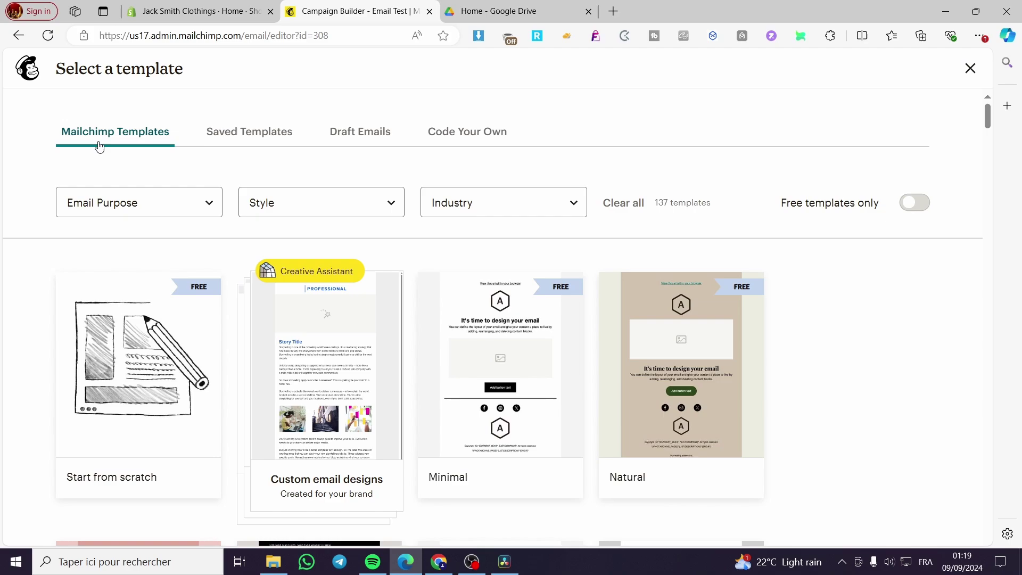
left_click(232, 148)
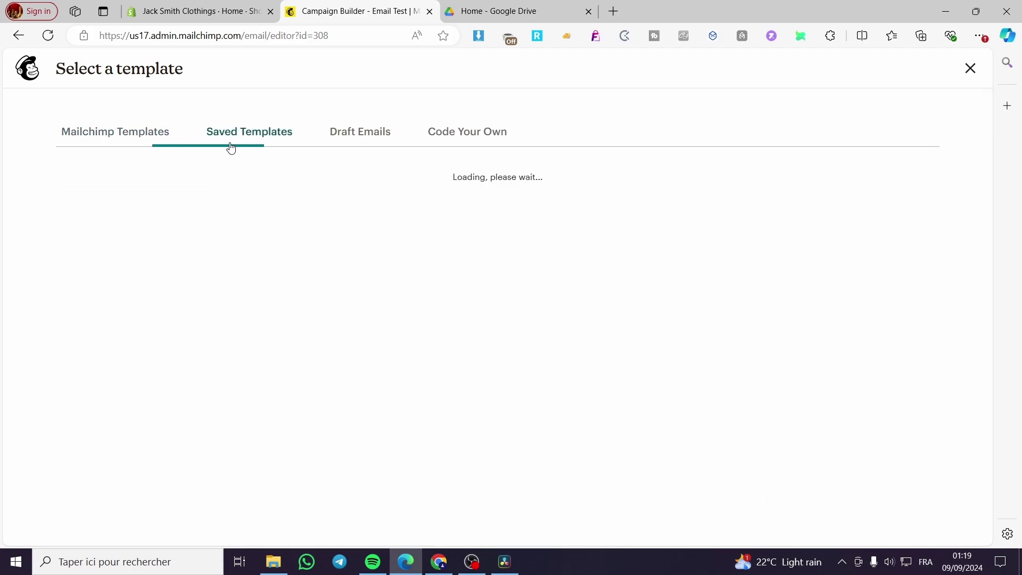
left_click(359, 145)
left_click(476, 142)
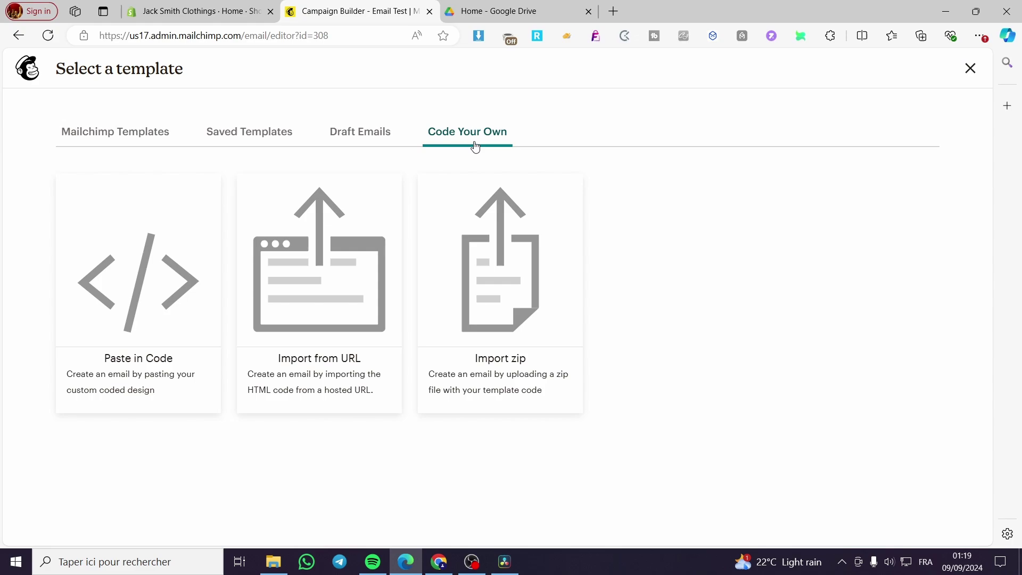
left_click(126, 134)
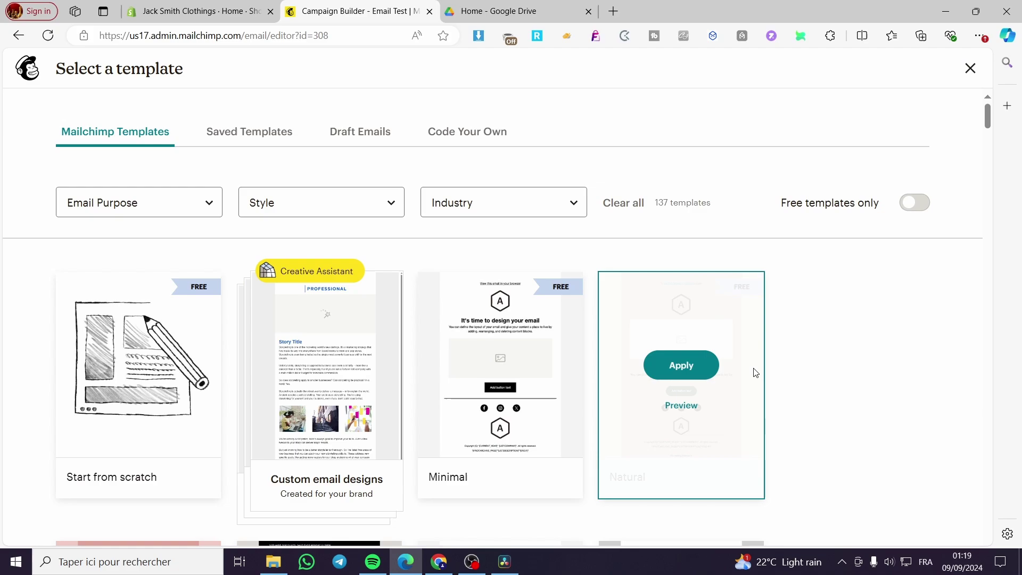
scroll(835, 391, "down", 10)
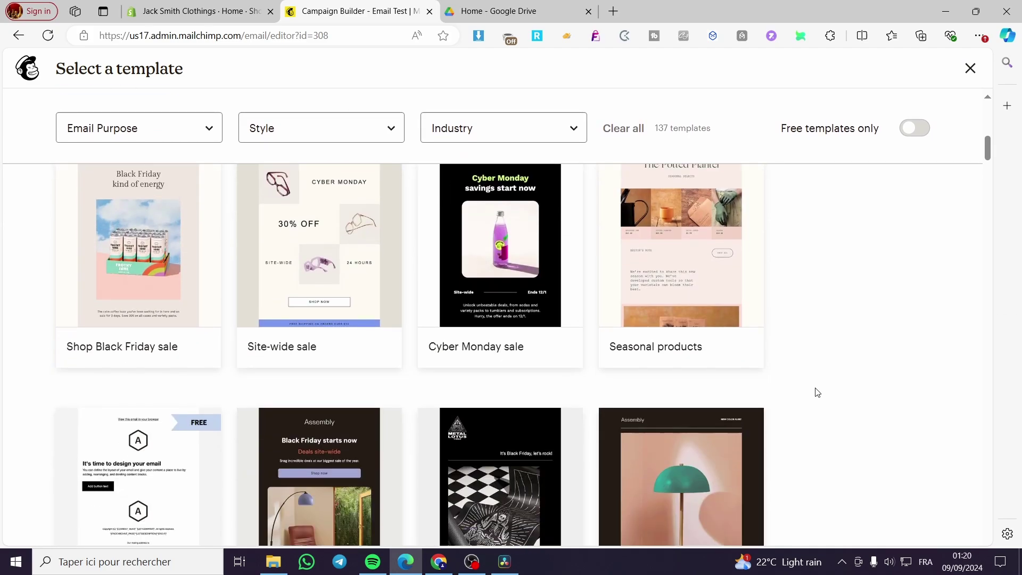
scroll(787, 407, "up", 8)
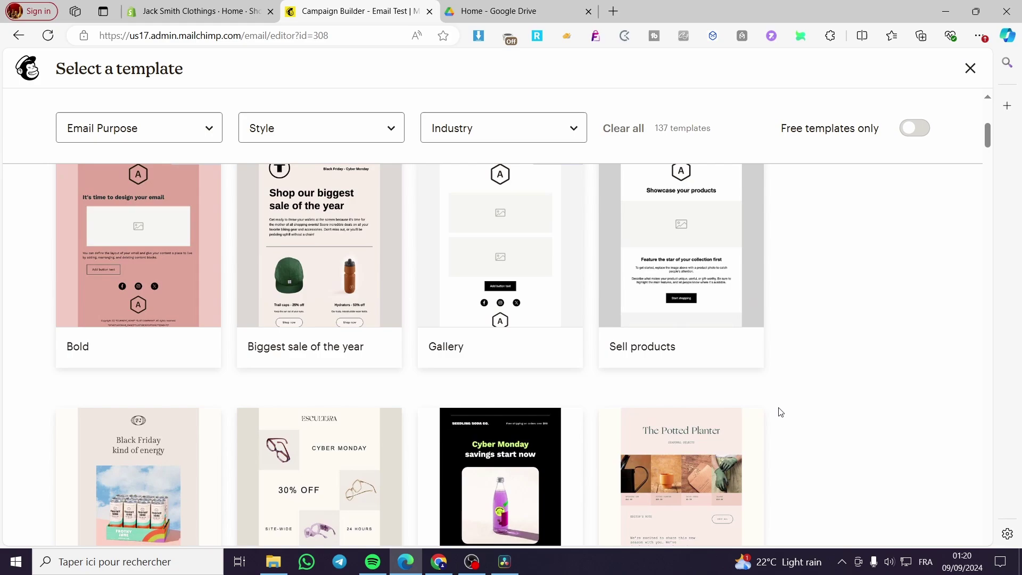
scroll(780, 411, "down", 15)
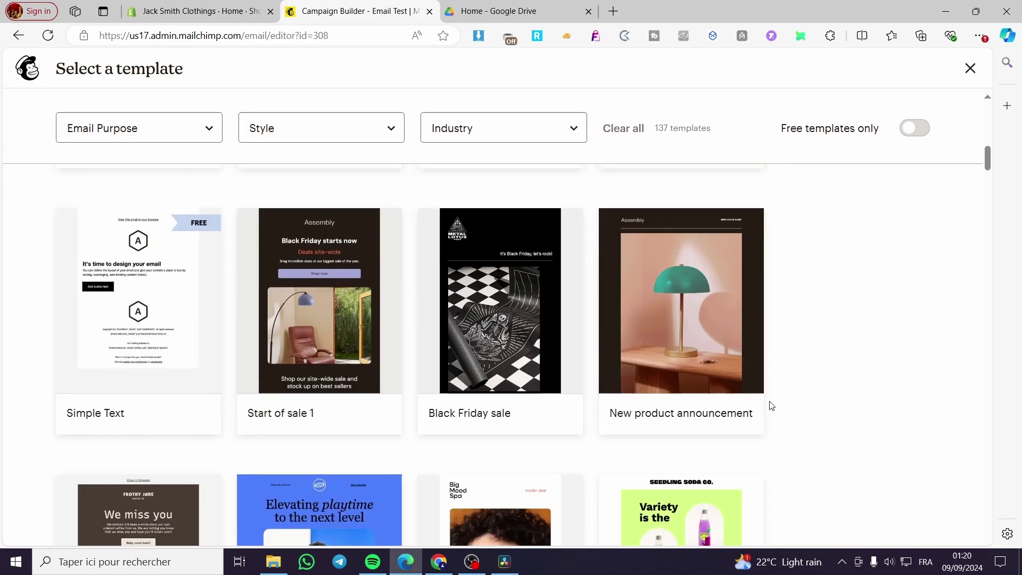
scroll(822, 338, "down", 5)
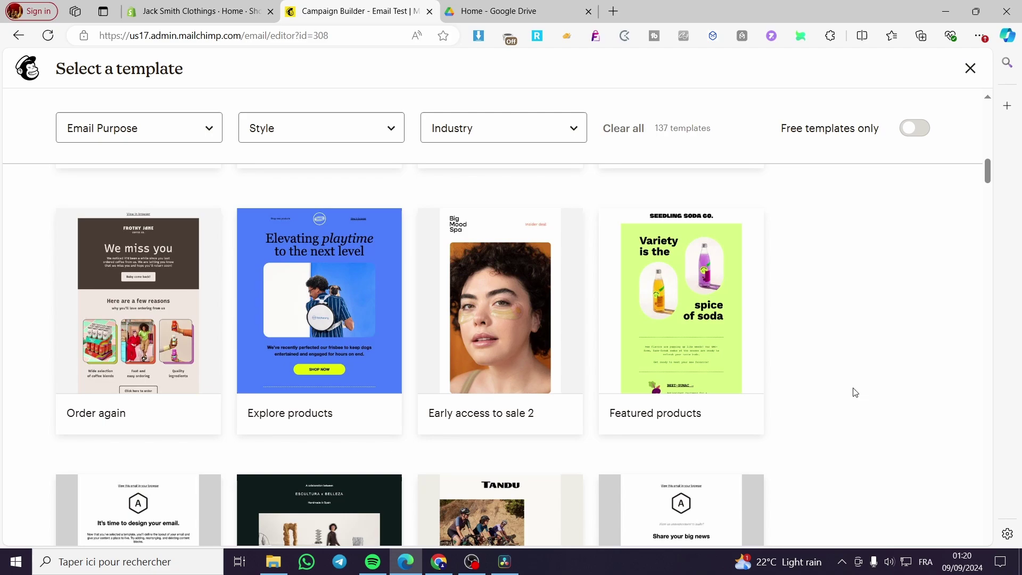
scroll(843, 391, "up", 8)
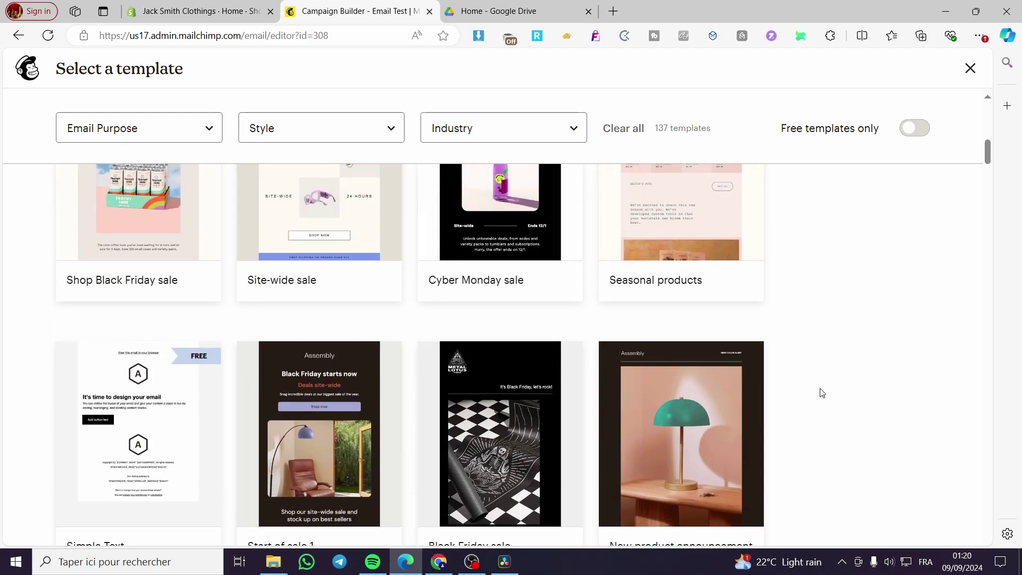
scroll(276, 361, "up", 7)
scroll(532, 368, "up", 5)
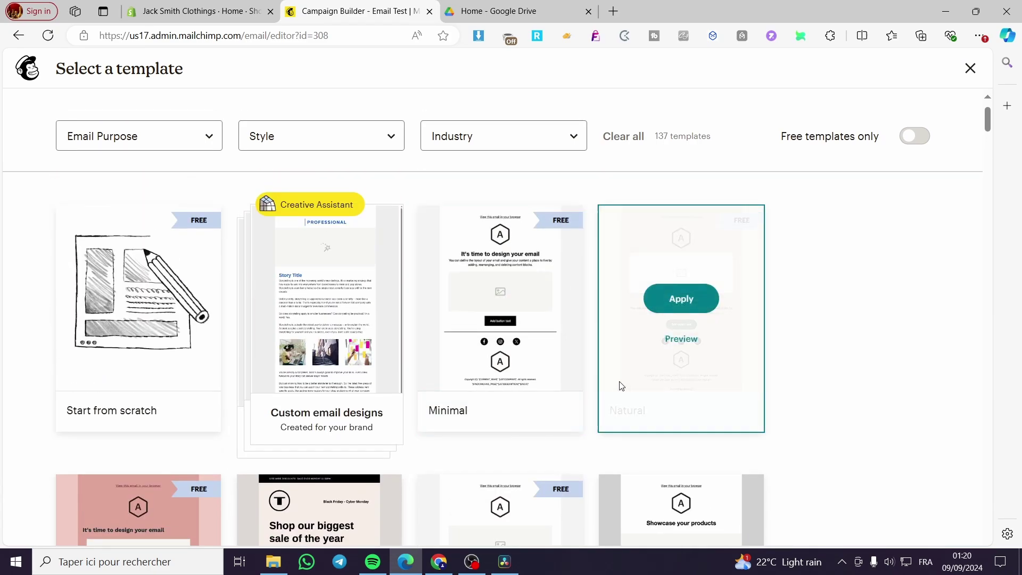
scroll(719, 360, "down", 5)
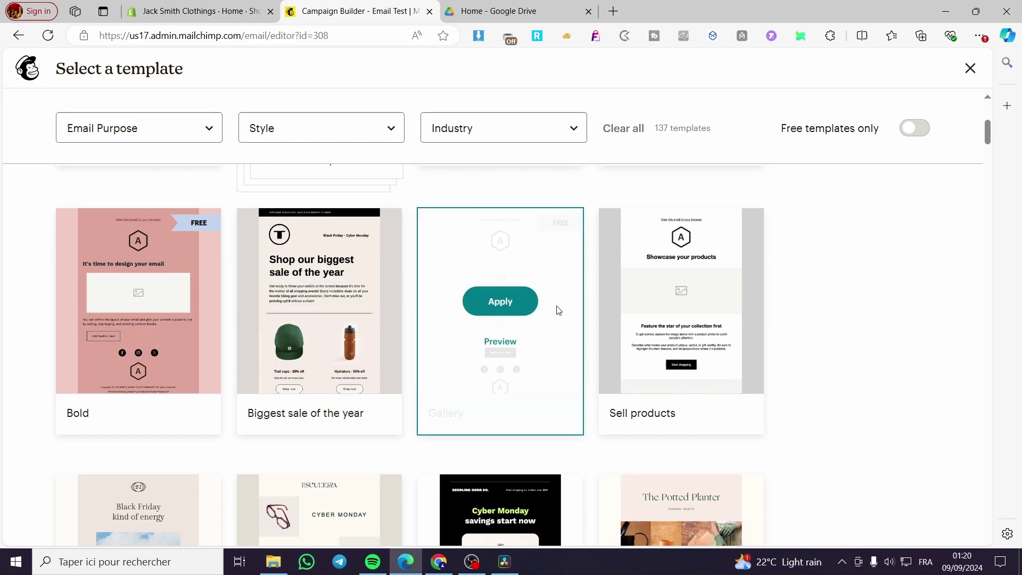
scroll(519, 301, "up", 5)
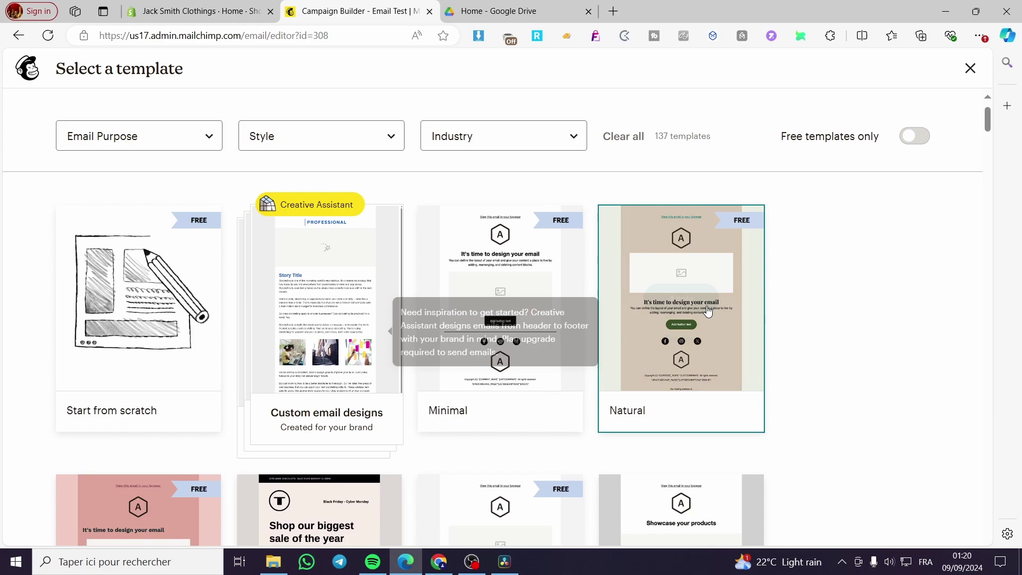
scroll(375, 324, "down", 5)
scroll(374, 324, "down", 5)
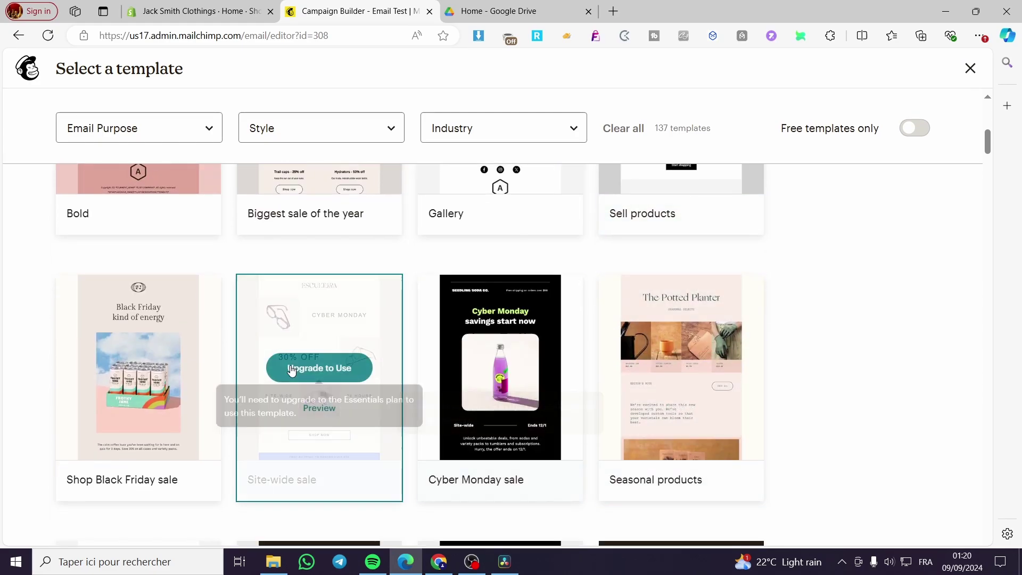
scroll(732, 341, "up", 5)
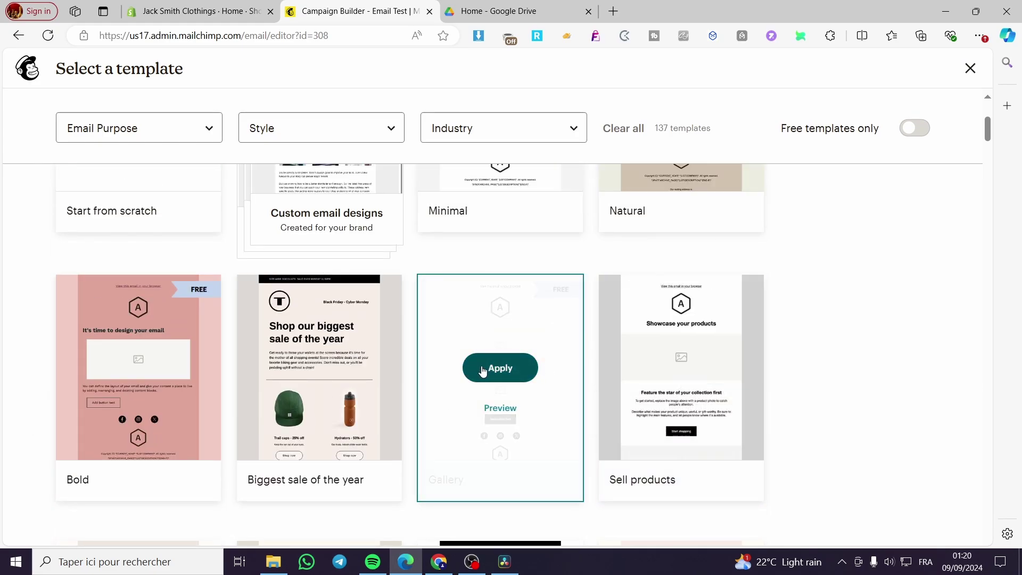
- Apply the Gallery template and delete its two empty image blocks
left_click(514, 369)
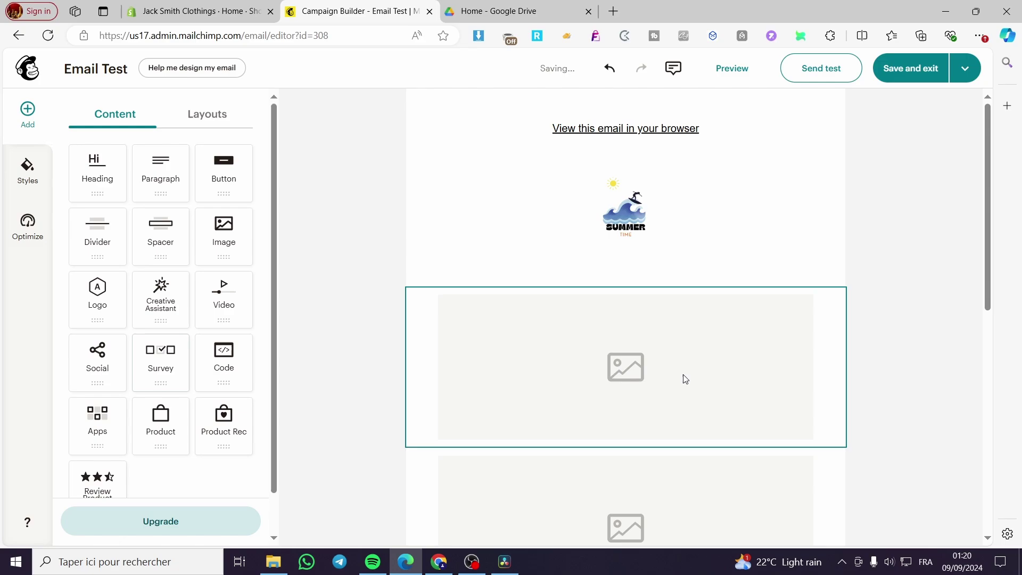
left_click(691, 214)
left_click(705, 320)
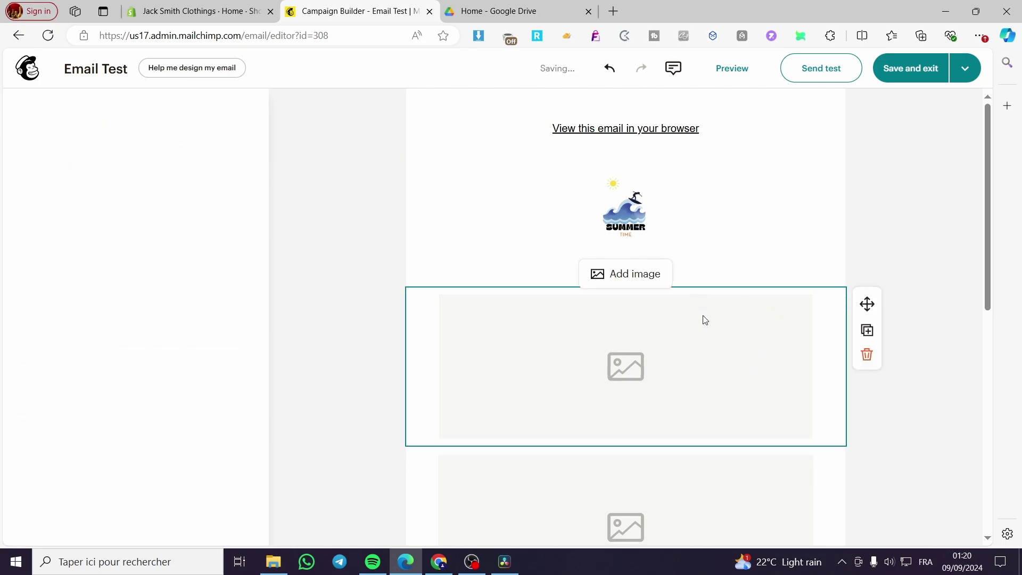
left_click(868, 353)
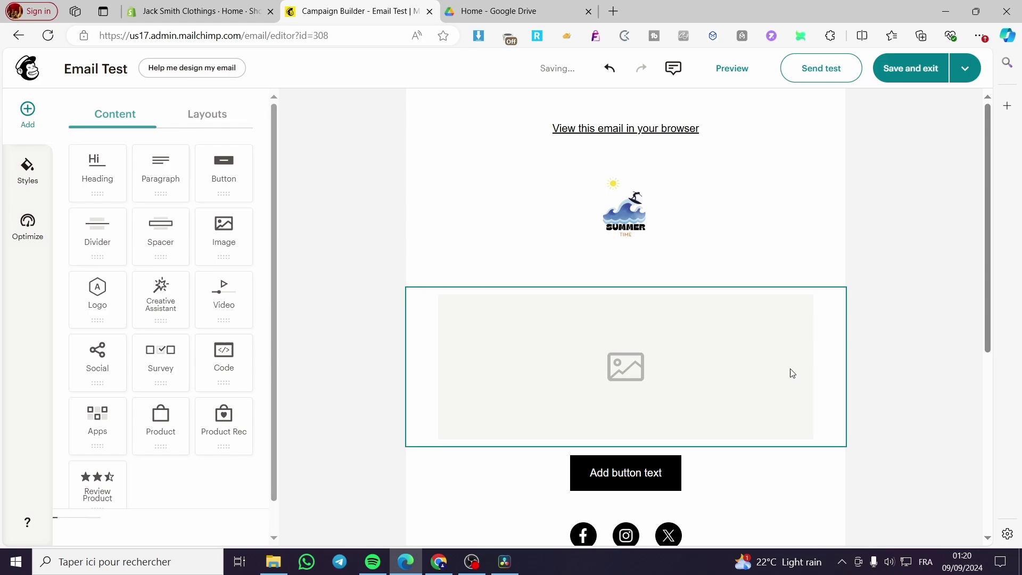
left_click(737, 388)
left_click(867, 354)
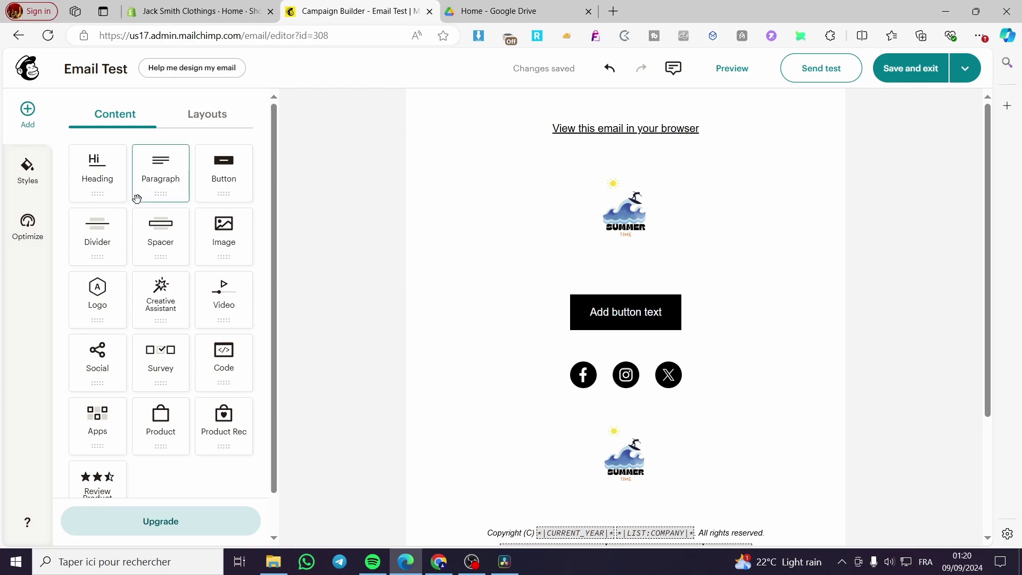
- Add a Paragraph block above the button reading 'This is a Demo of the table'
left_click_drag(141, 176, 657, 277)
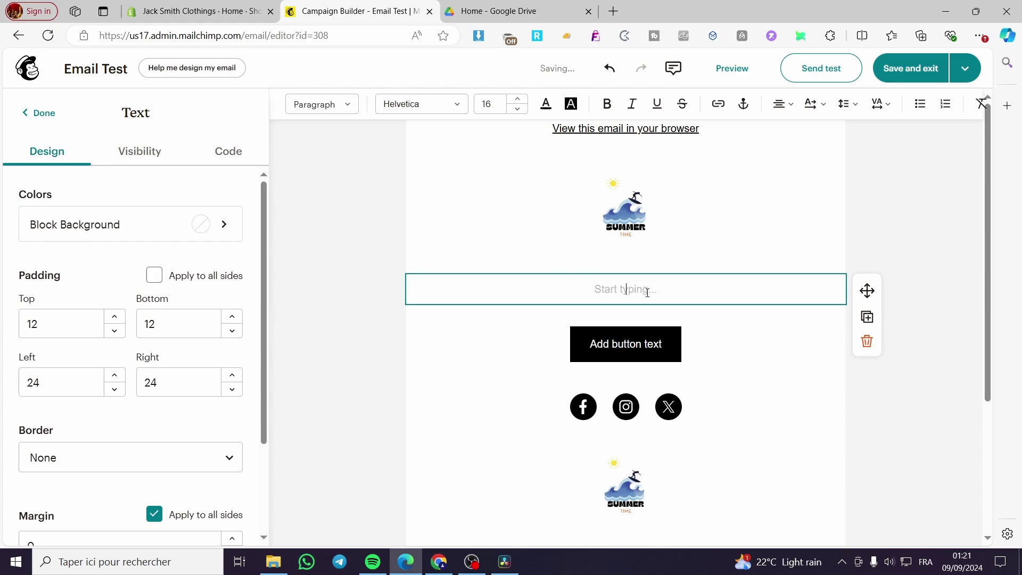
type("This is a Demo ")
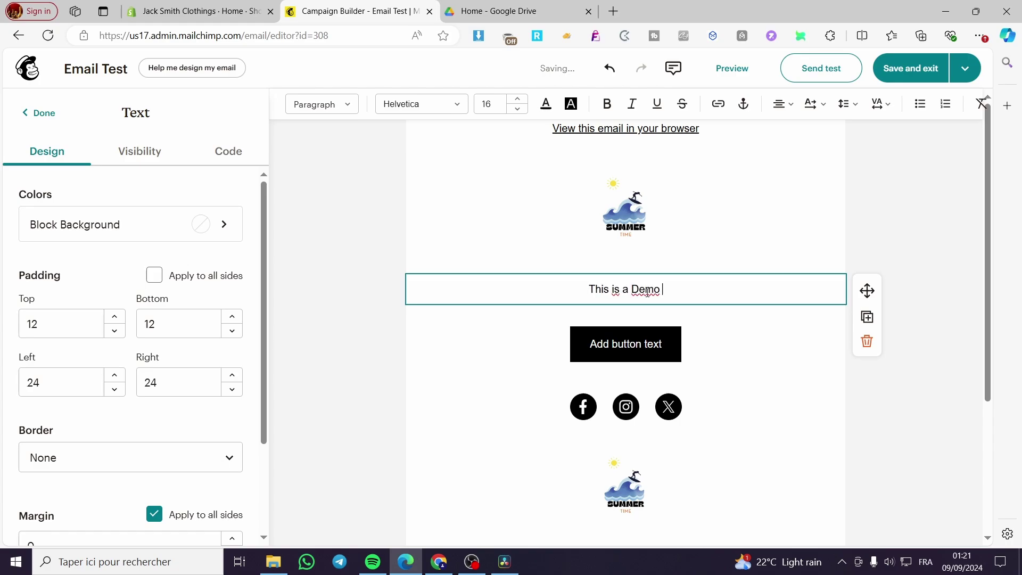
type("of the ")
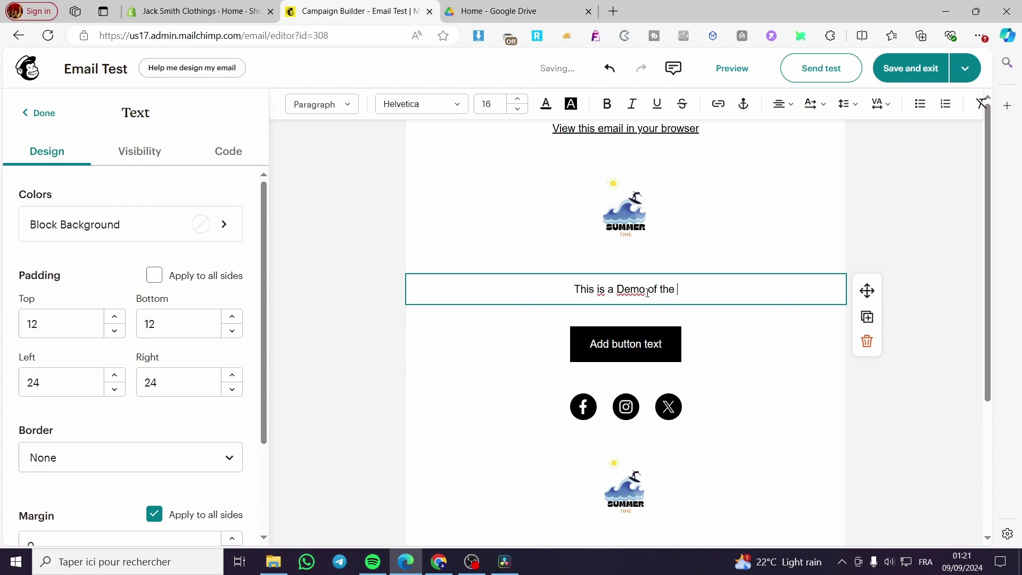
type("table")
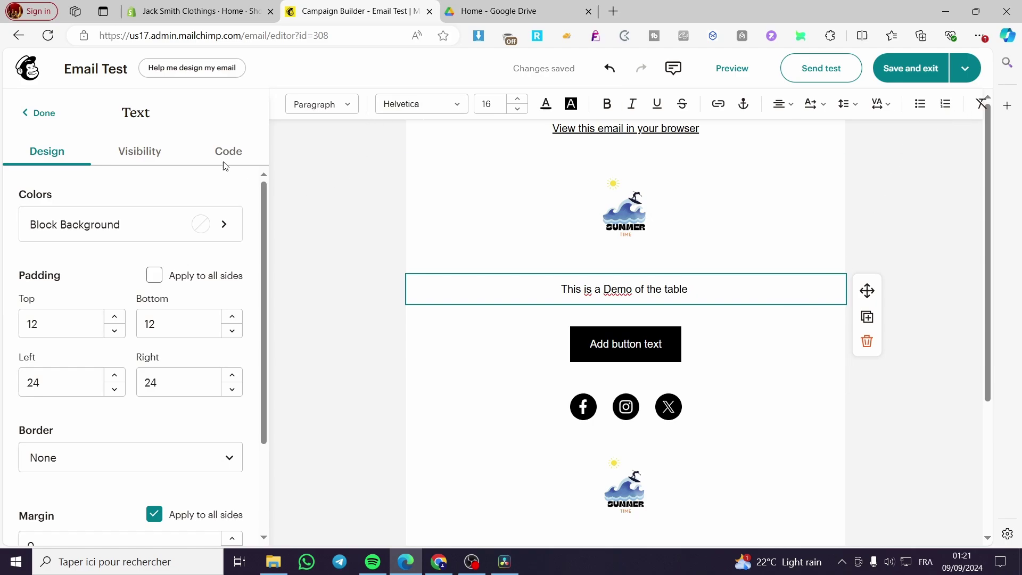
left_click(38, 113)
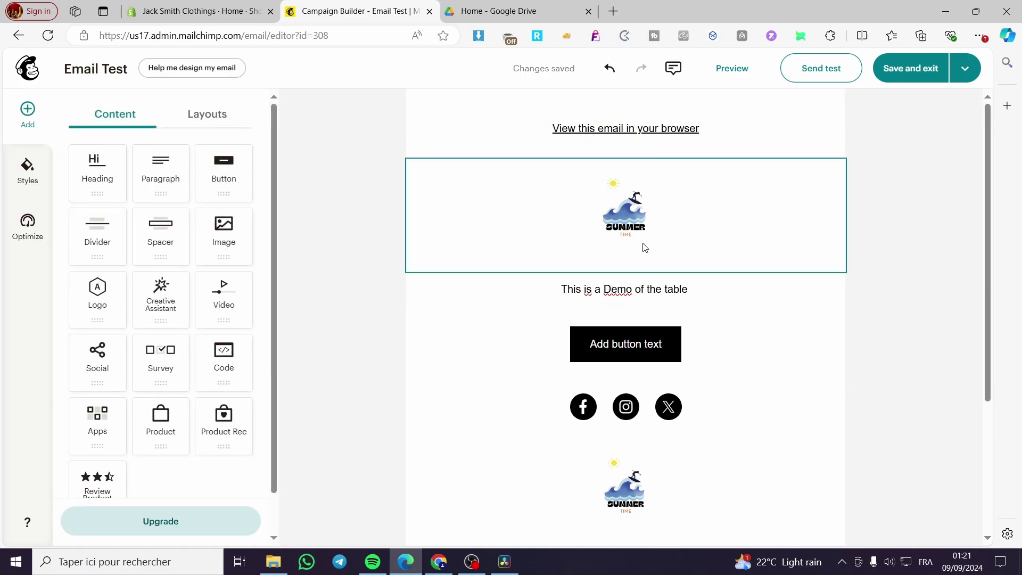
- Reopen the demo paragraph for editing and adjust the browser zoom to view the email
left_click(633, 289)
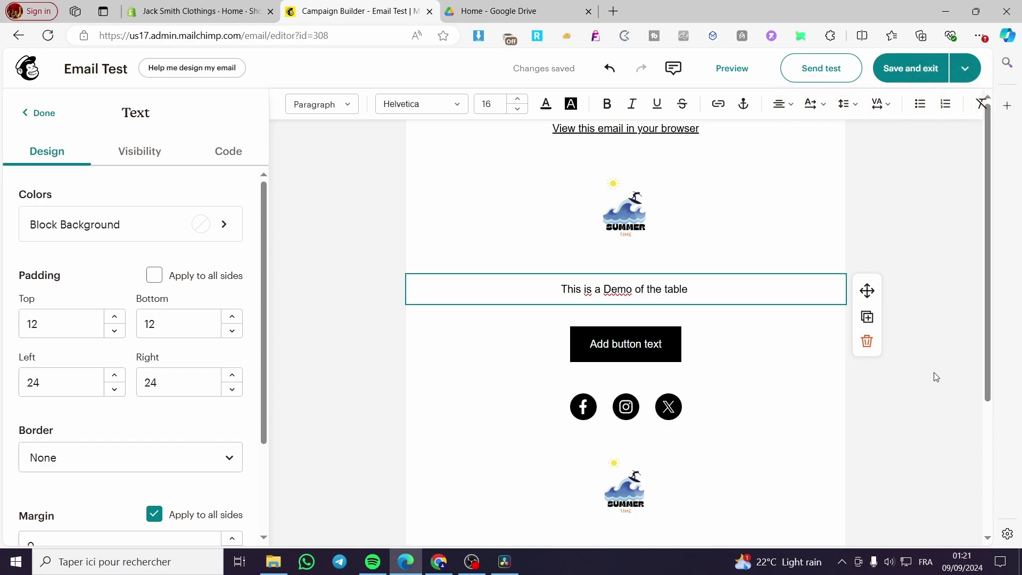
key("ctrl+minus")
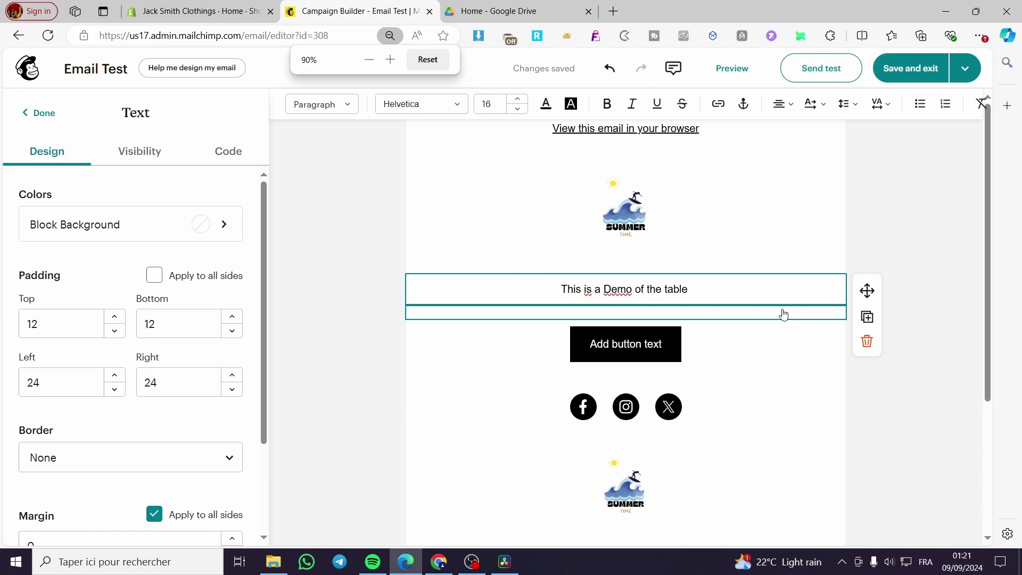
key("ctrl+minus")
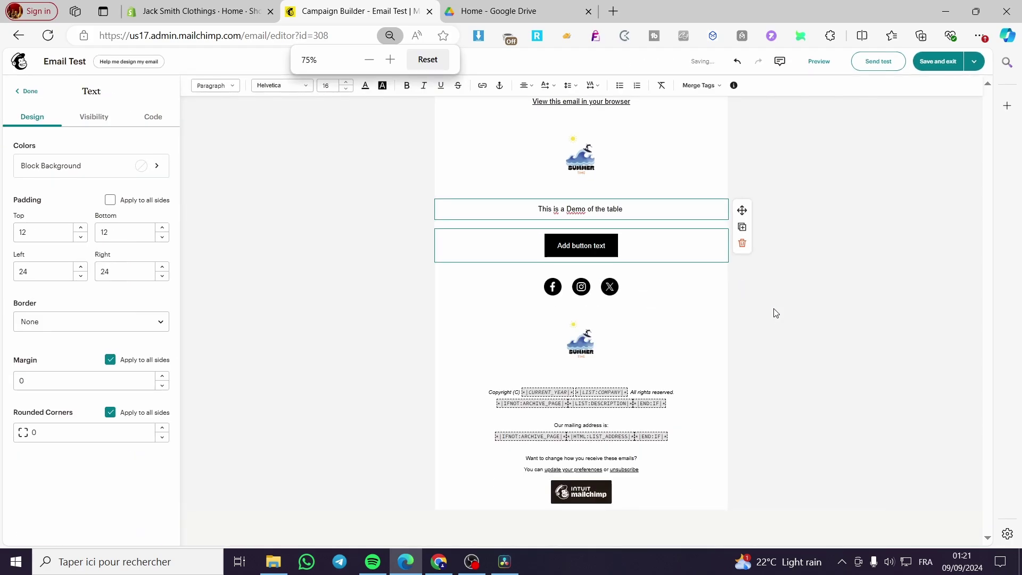
key("ctrl+plus")
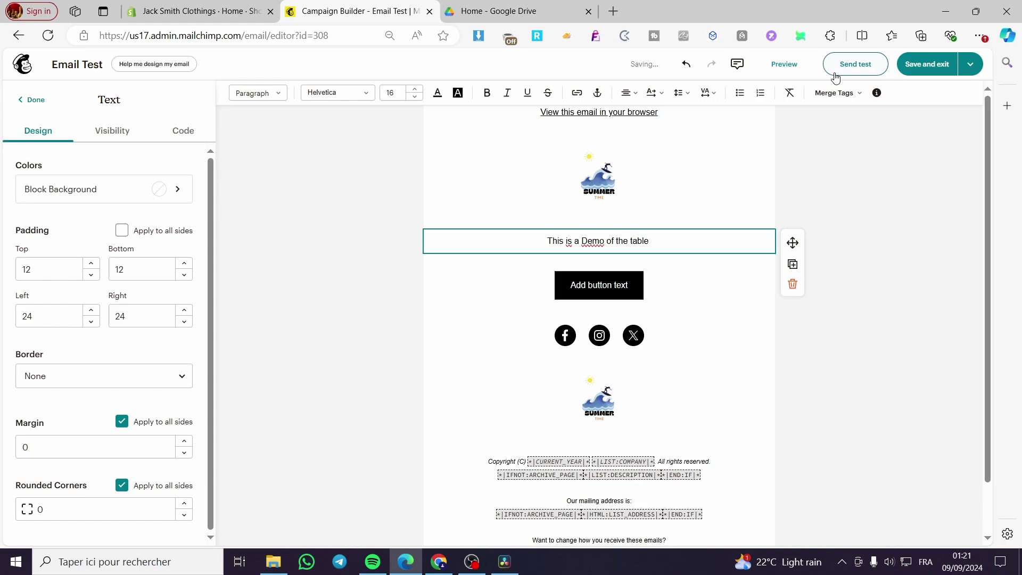
key("ctrl+minus")
- Insert the Table of Contents merge tag *|MC:TOC|* into the demo paragraph, then undo
left_click(861, 95)
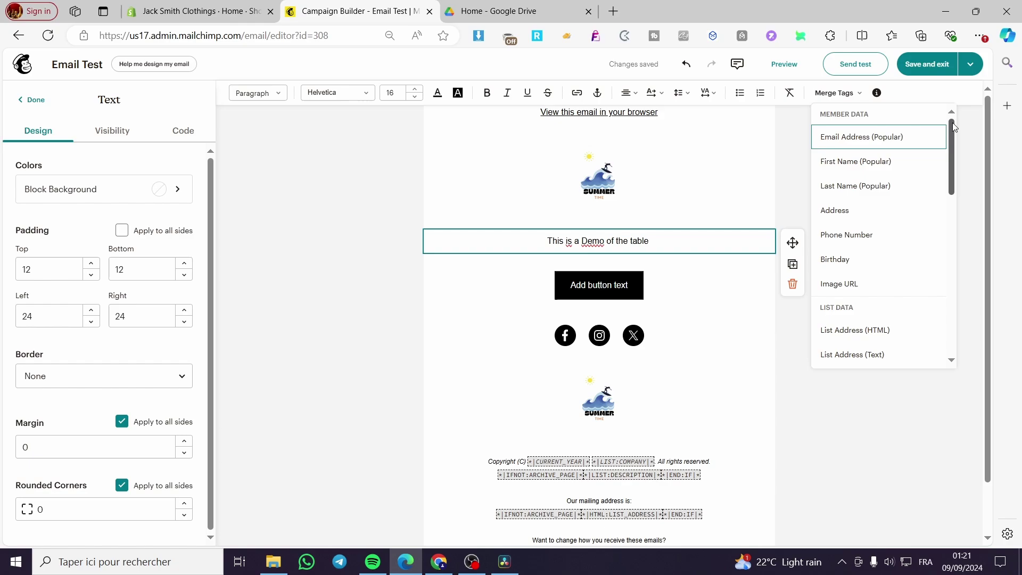
left_click_drag(953, 122, 937, 301)
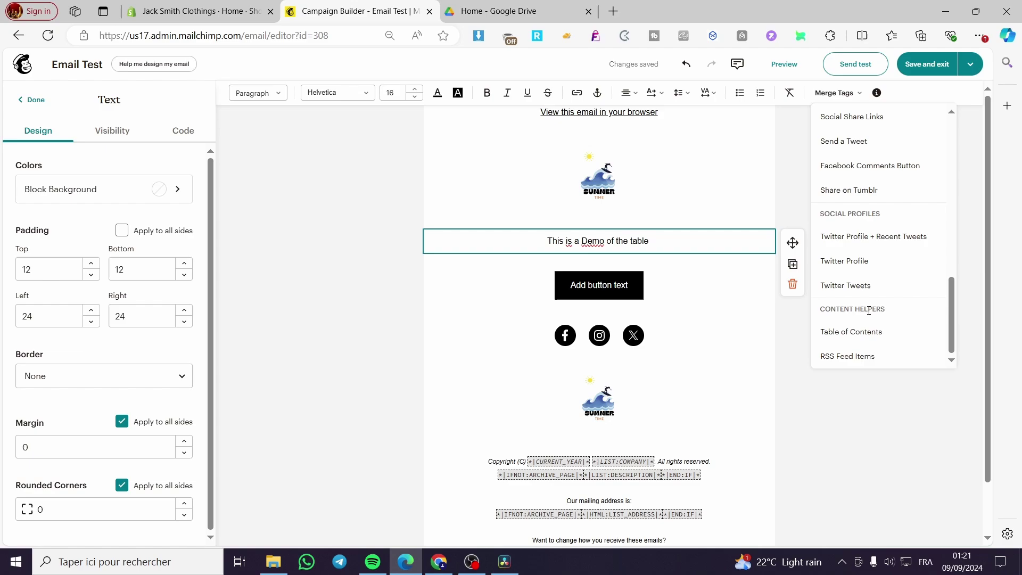
left_click_drag(887, 310, 820, 315)
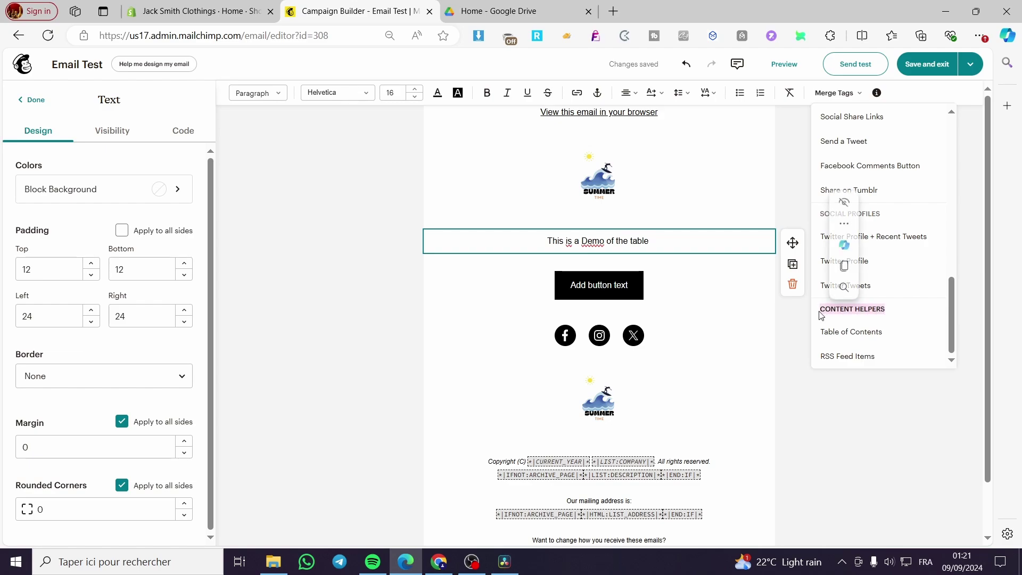
left_click(885, 335)
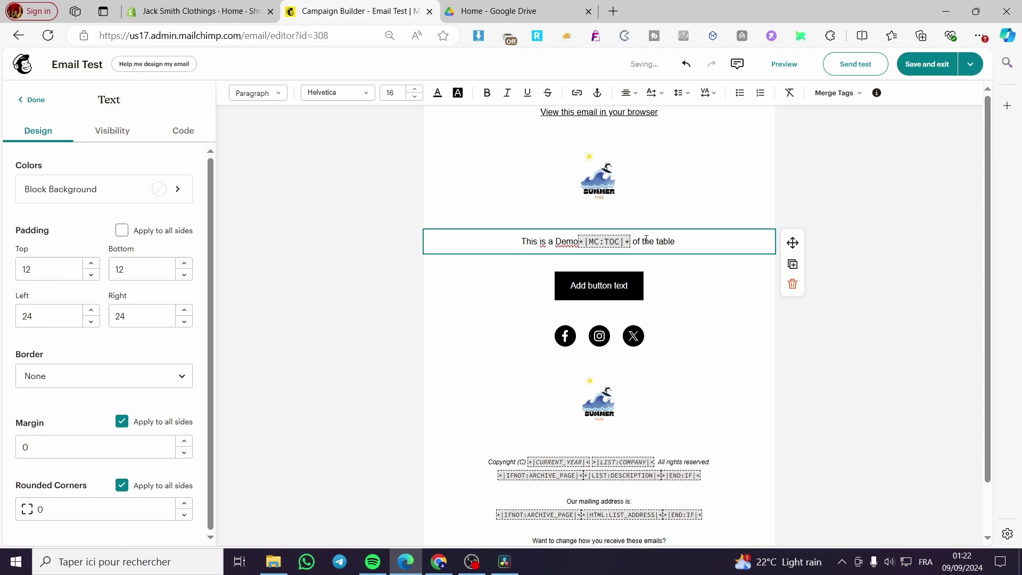
key("ctrl+z")
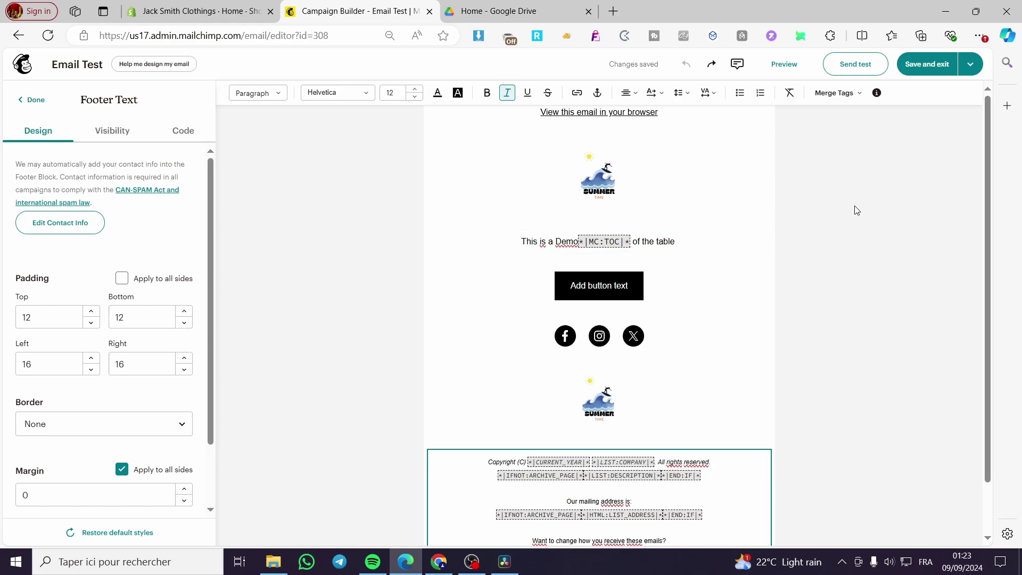
- Browse the merge tags, return to the demo paragraph, and close its text settings
left_click(850, 95)
scroll(873, 319, "down", 10)
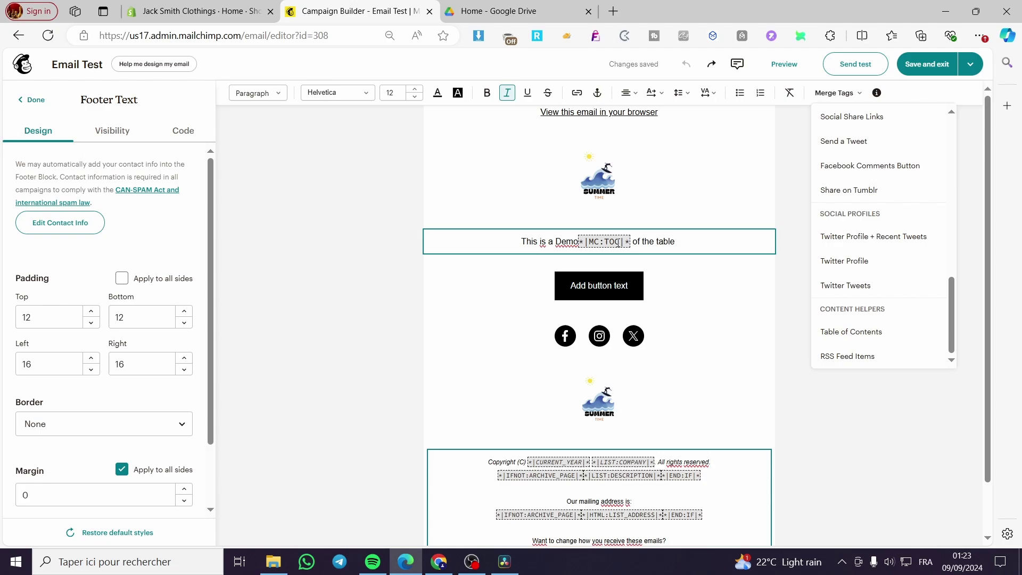
left_click(680, 242)
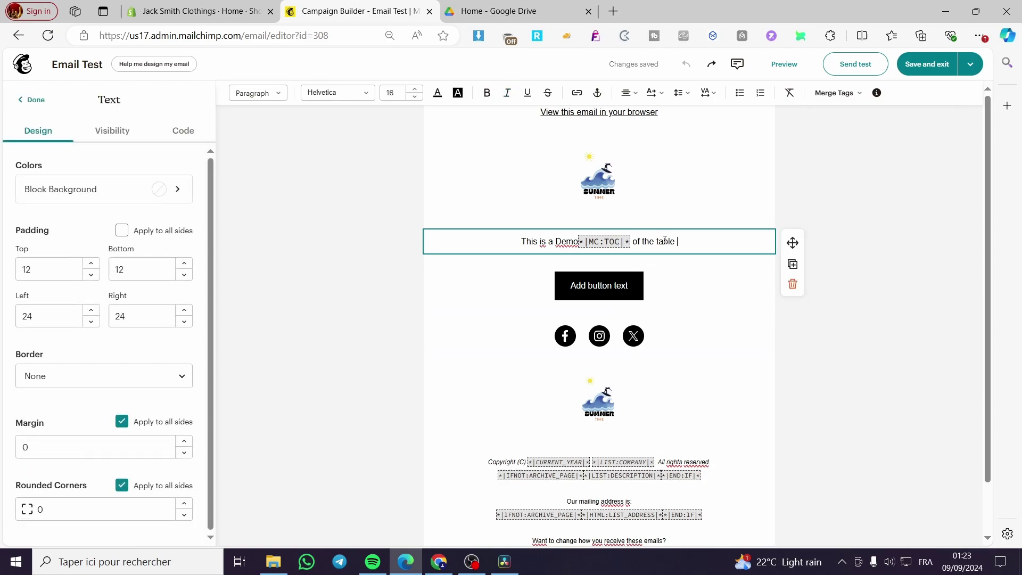
scroll(550, 258, "down", 1)
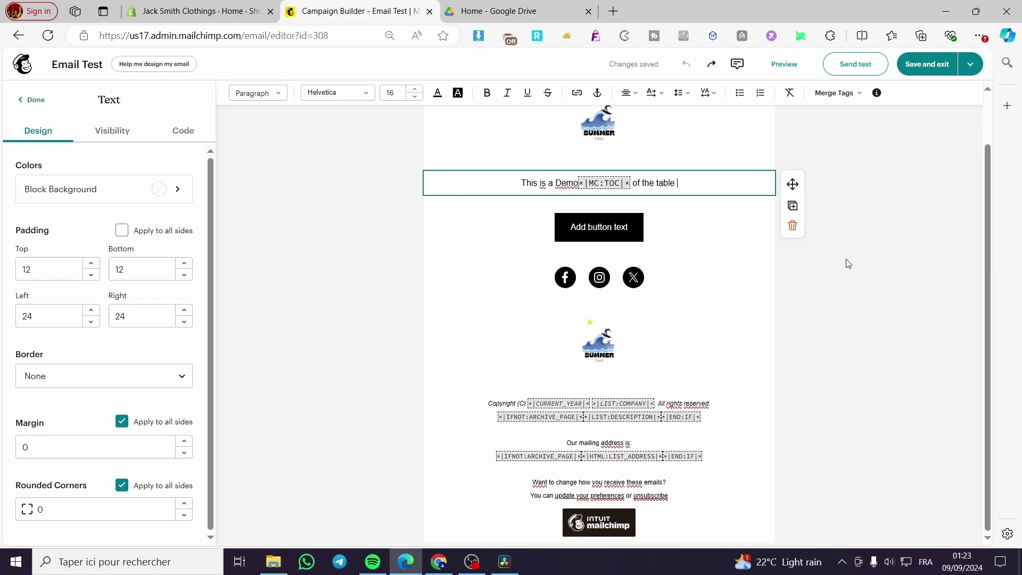
scroll(602, 392, "up", 1)
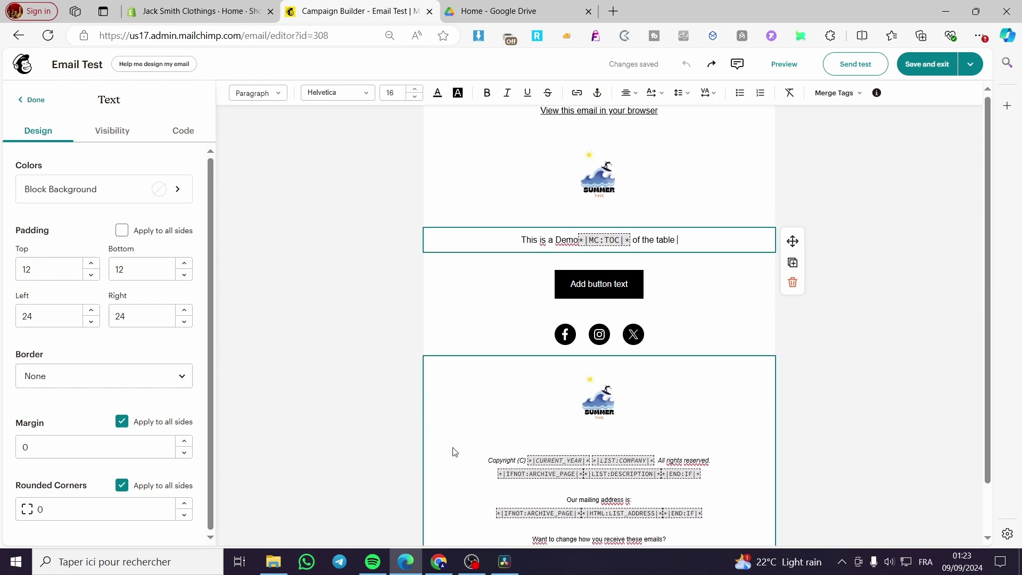
left_click(33, 100)
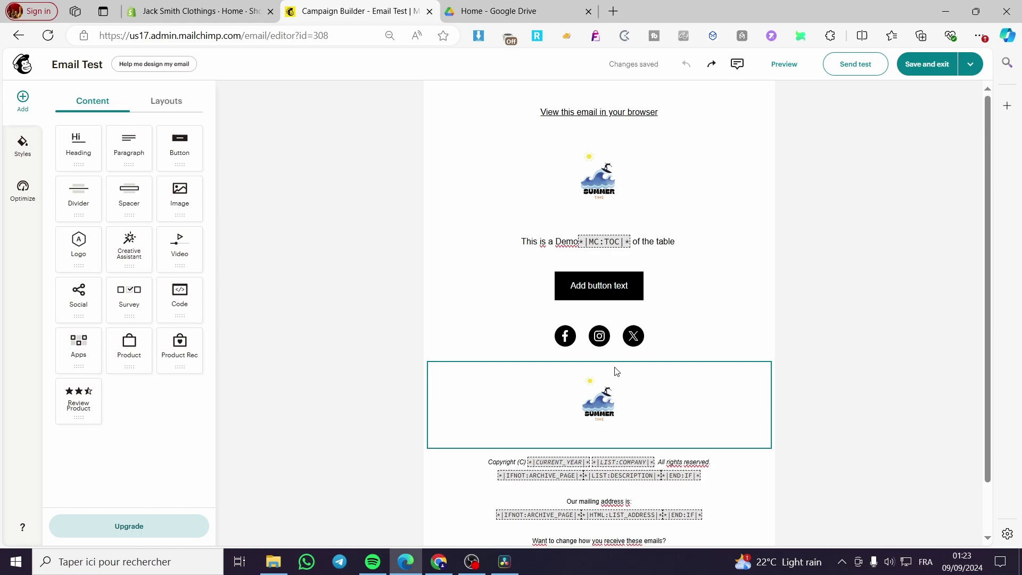
- Save and exit the editor, then choose Finish later to keep Email Test as a draft
key("ctrl+plus")
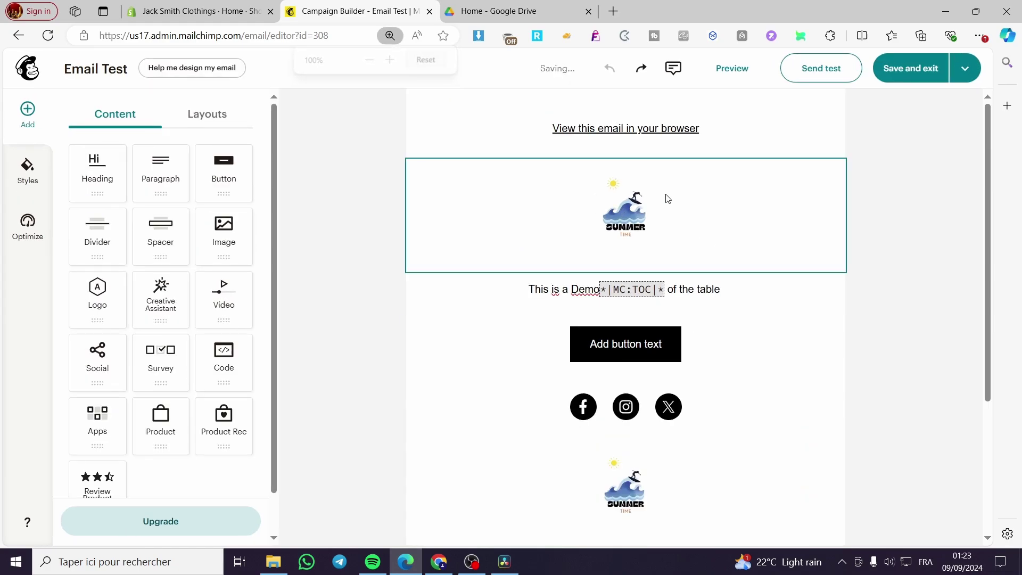
left_click(921, 76)
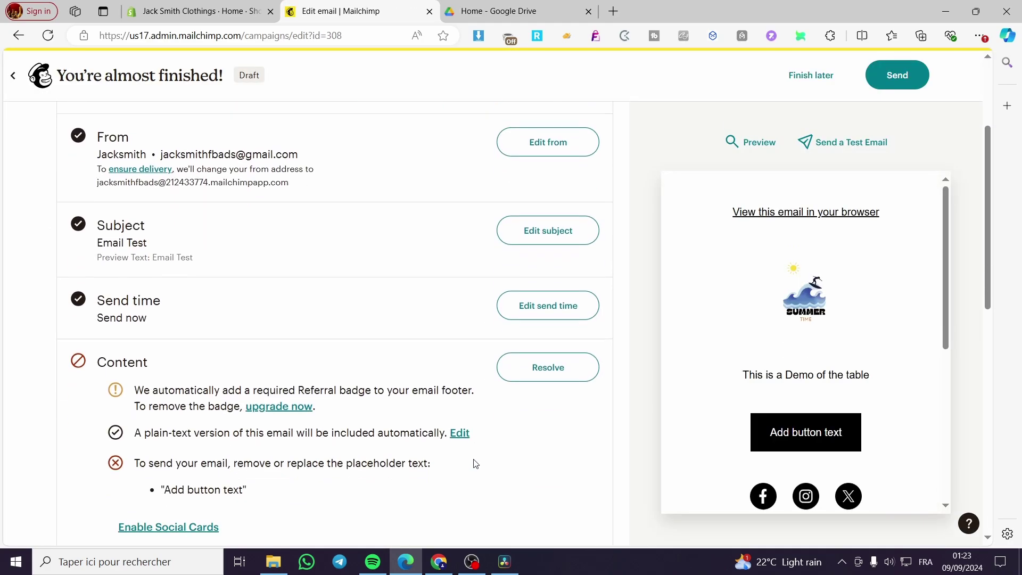
scroll(475, 463, "down", 1)
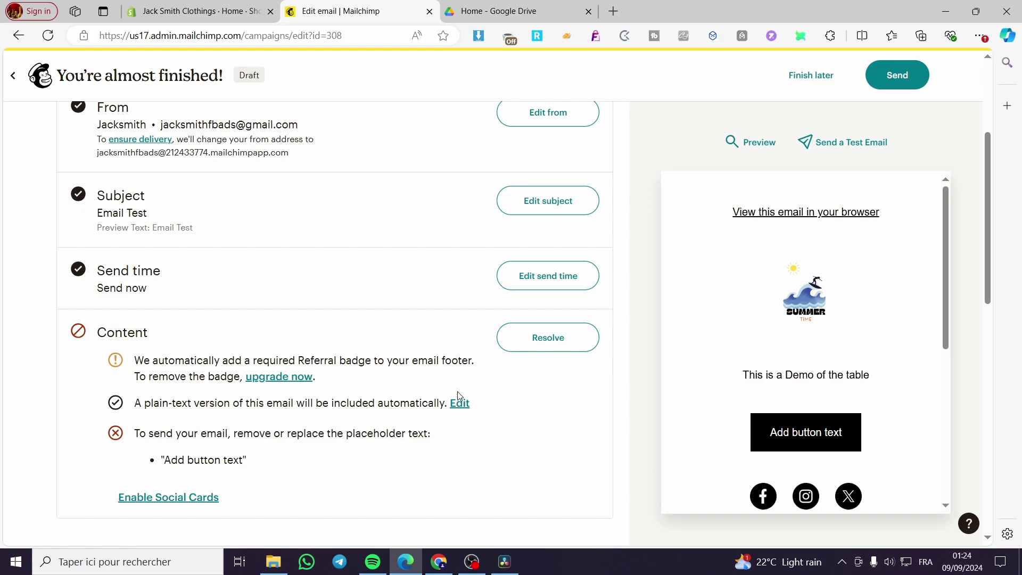
scroll(586, 381, "down", 4)
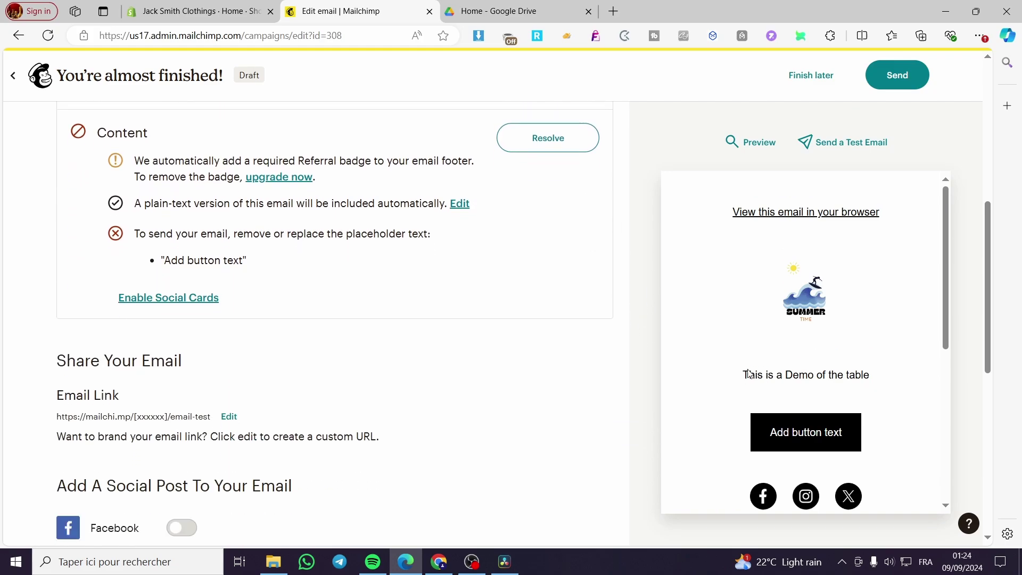
left_click(808, 77)
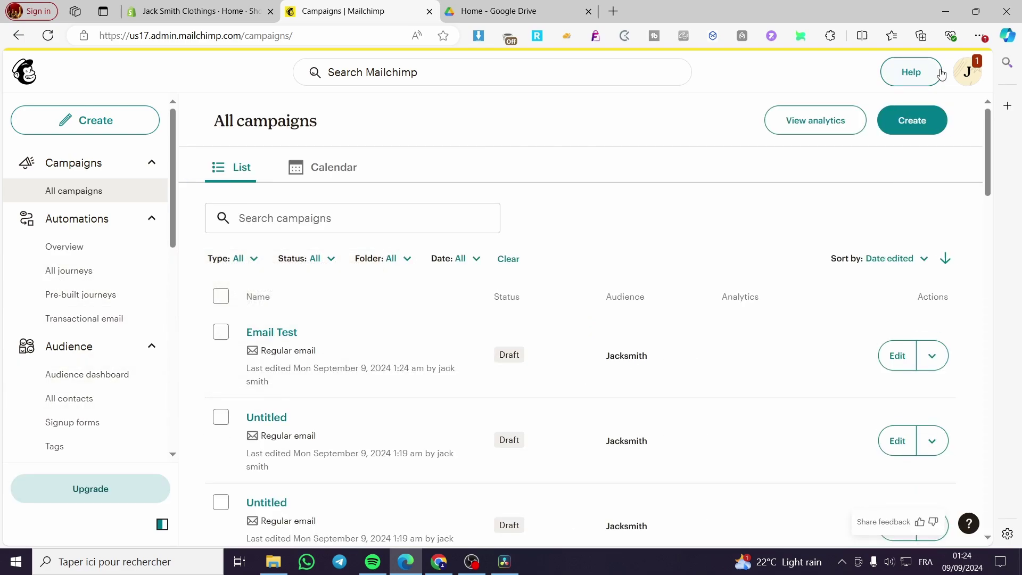
- Go to the audience's All contacts list
scroll(88, 373, "down", 3)
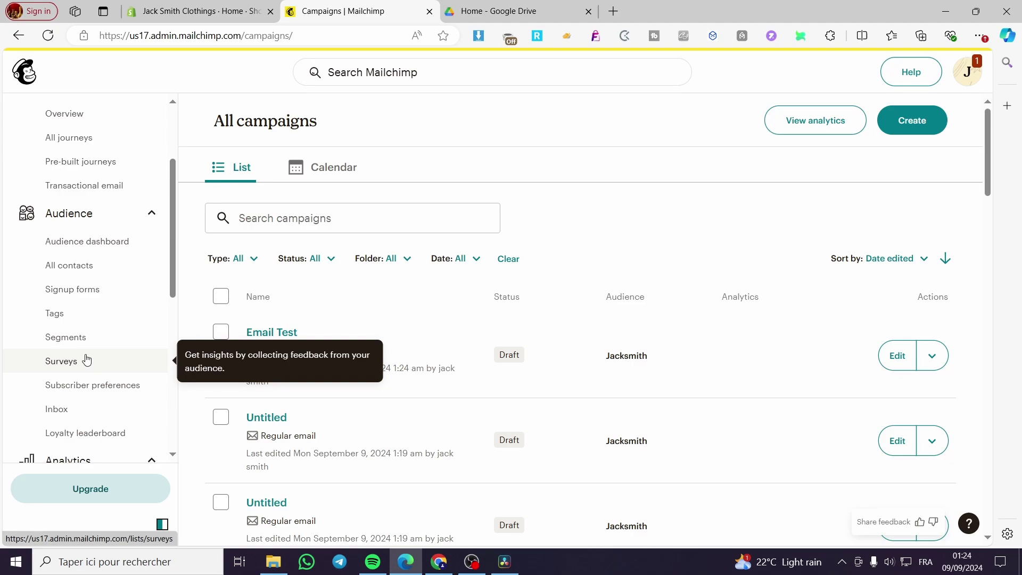
left_click(84, 266)
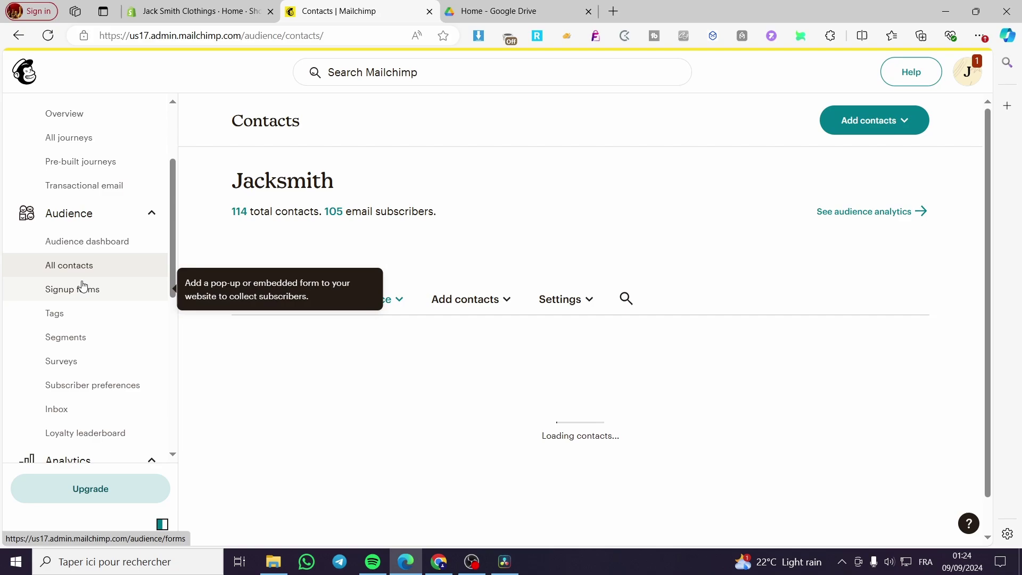
scroll(458, 223, "down", 1)
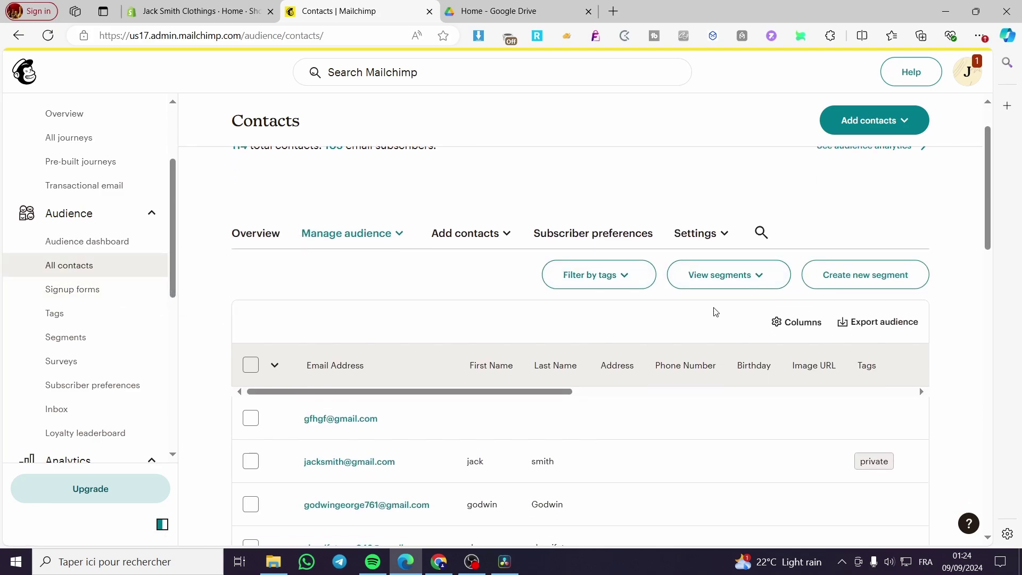
- Open the Add a single contact form and review its blank address, phone, birthday and permission fields
left_click(892, 133)
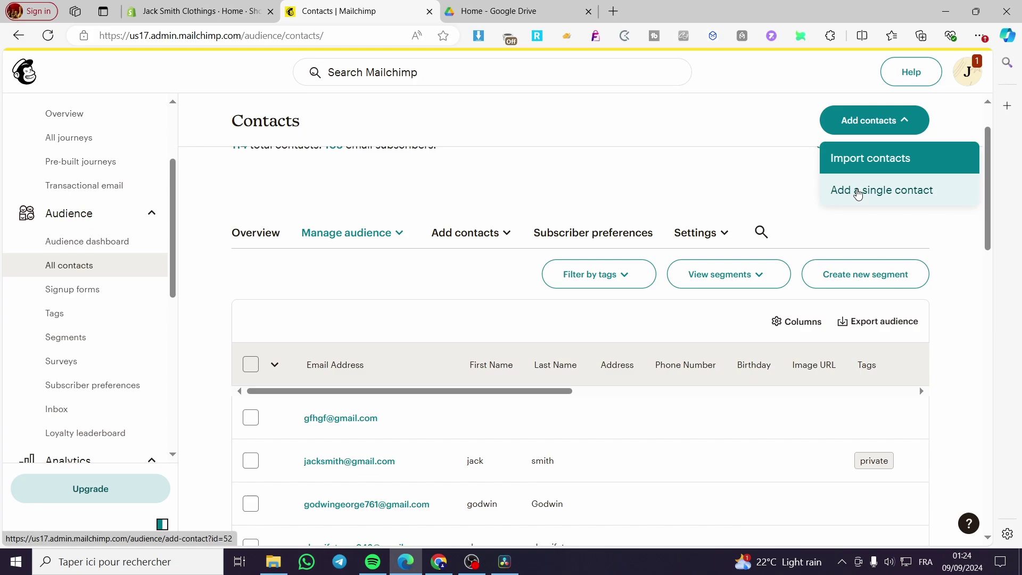
left_click(909, 195)
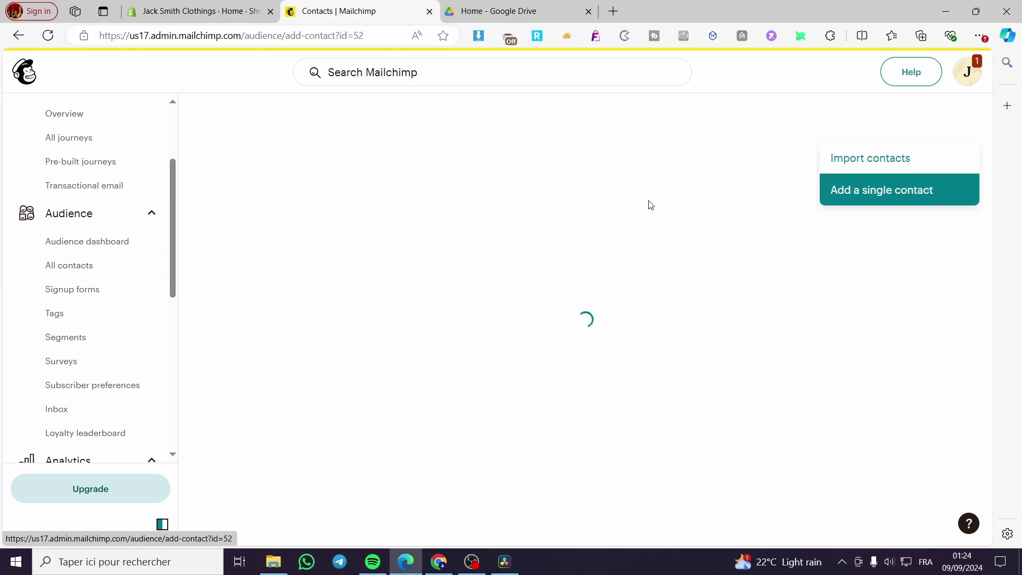
scroll(409, 272, "down", 4)
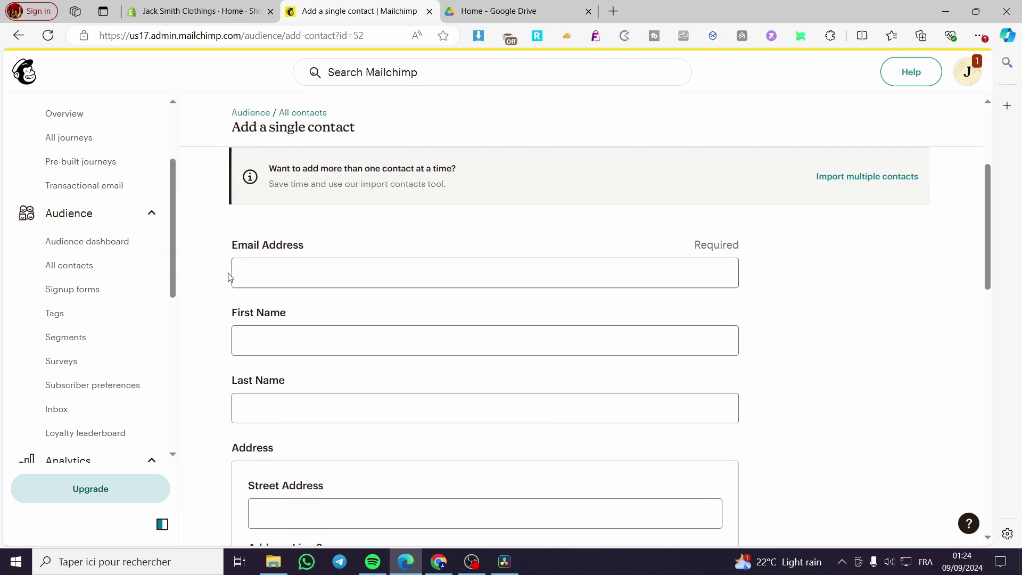
scroll(308, 272, "down", 1)
scroll(308, 272, "down", 2)
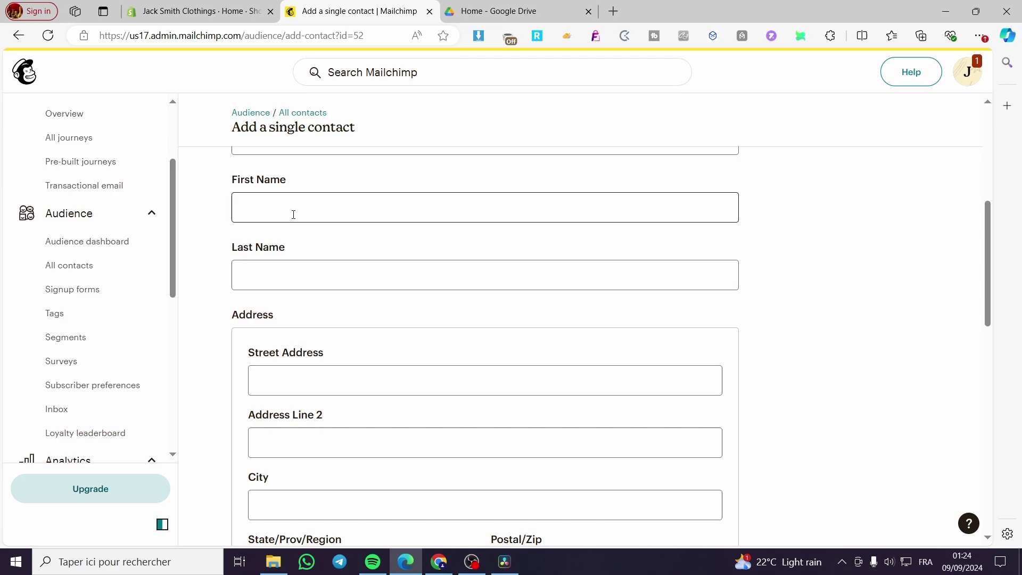
scroll(342, 376, "down", 2)
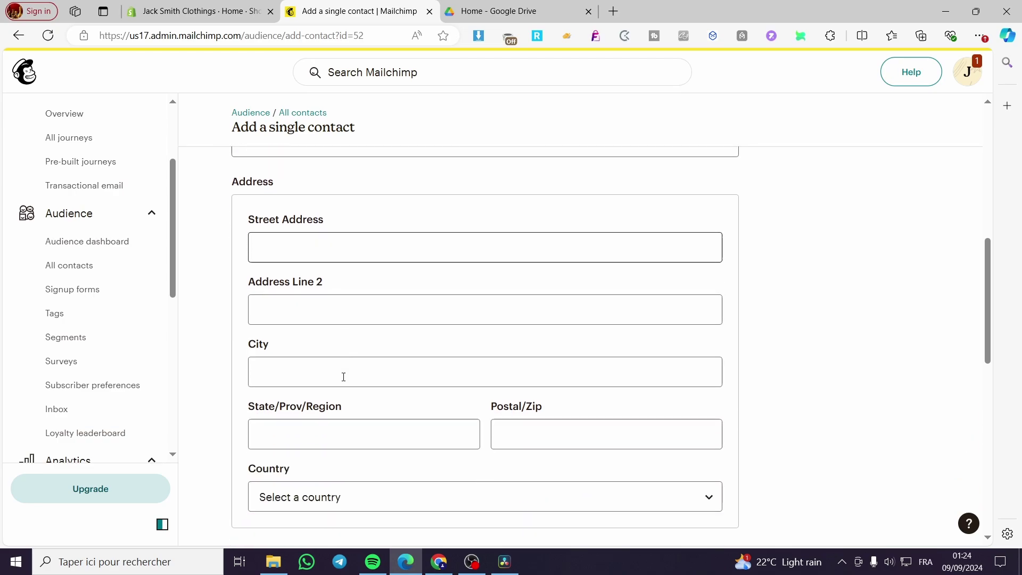
scroll(349, 403, "down", 3)
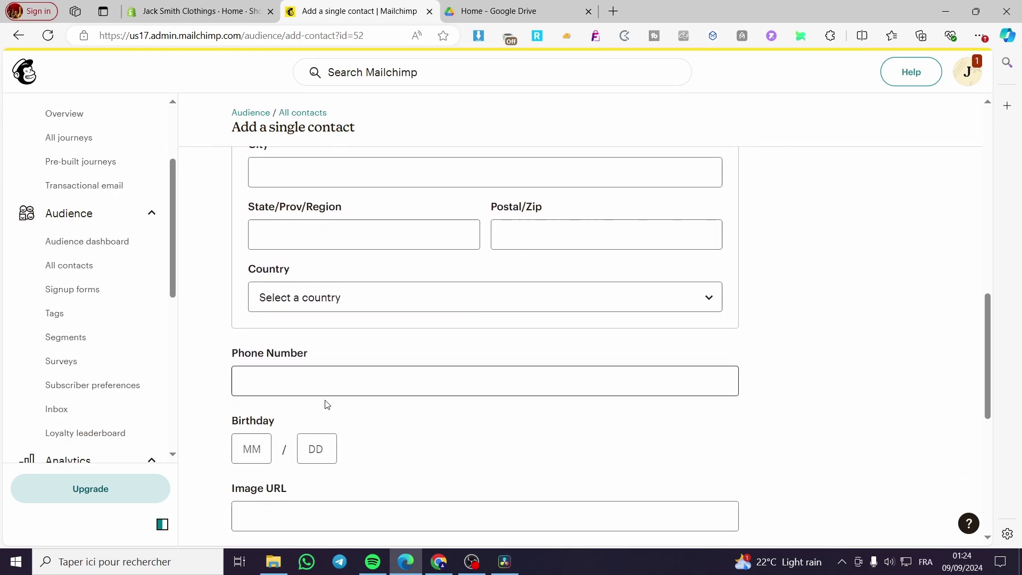
scroll(392, 384, "down", 4)
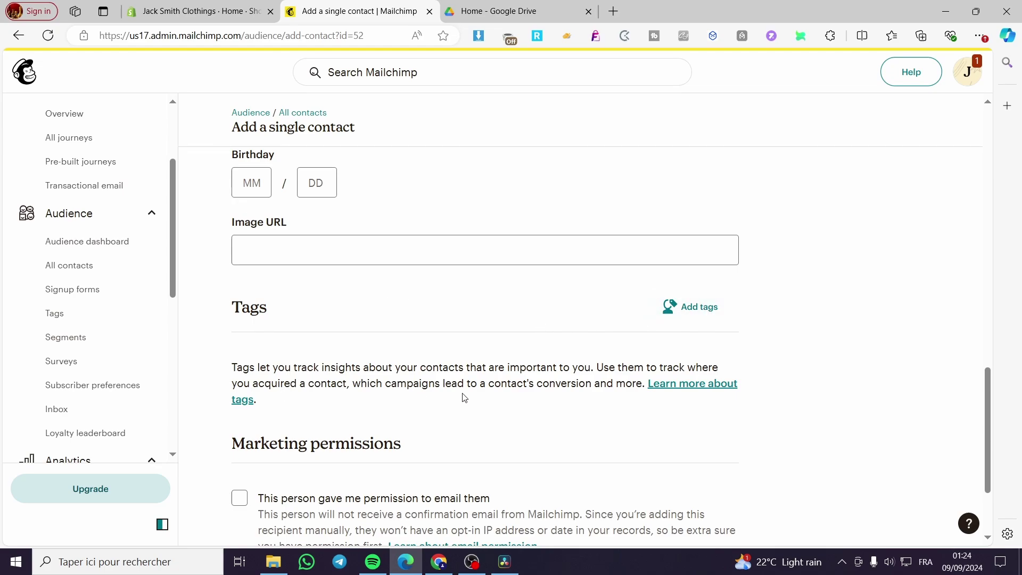
scroll(355, 403, "down", 2)
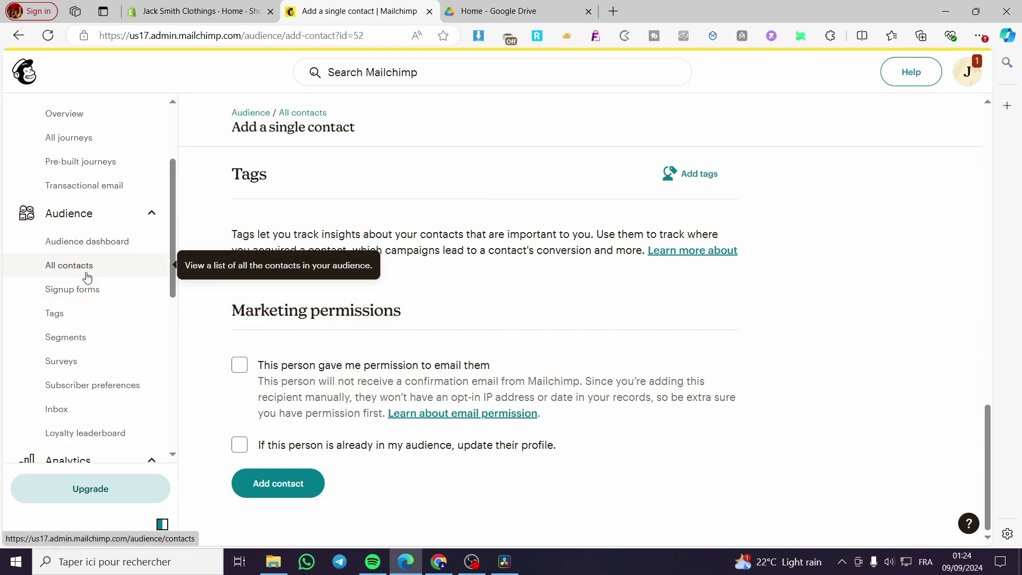
- Start a new signup form from Signup forms and review the Embedded, Pop-up and Signup landing page types
left_click(71, 296)
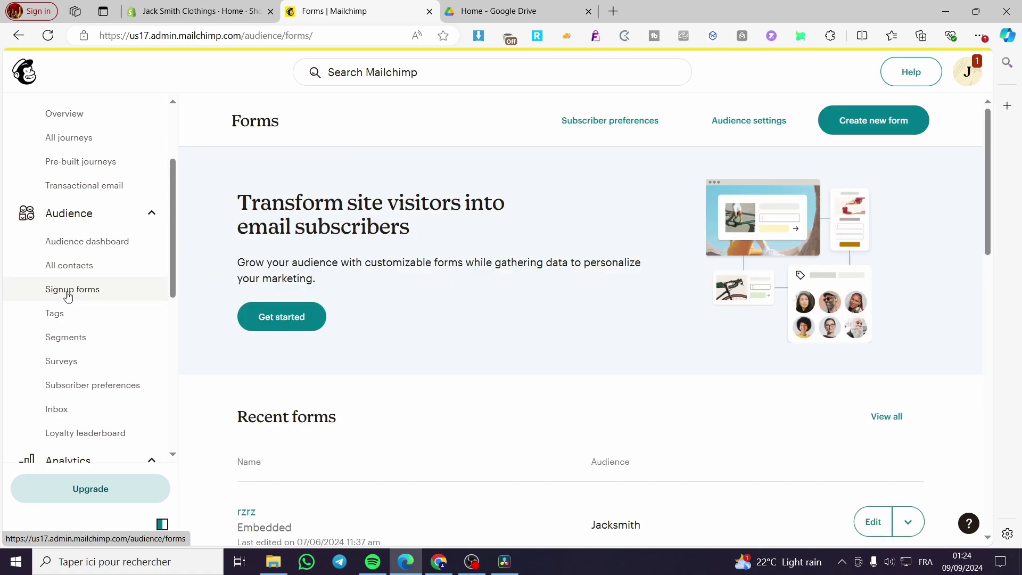
left_click(863, 135)
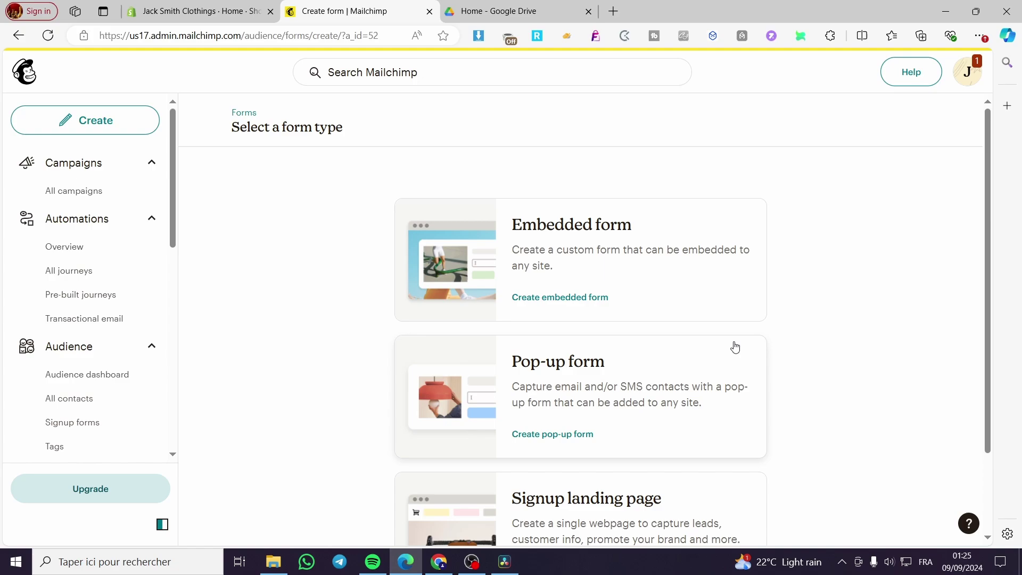
scroll(692, 343, "down", 2)
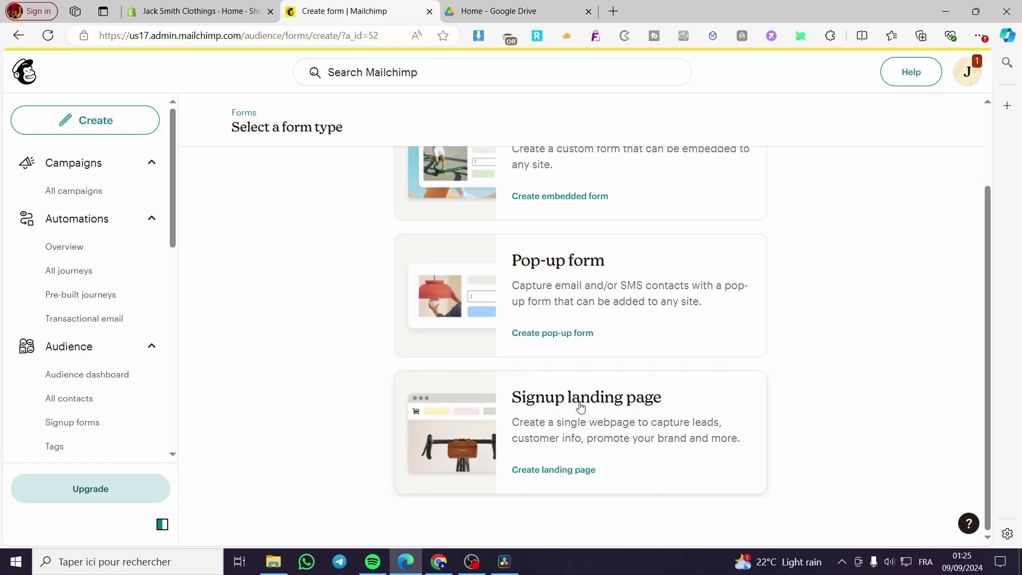
scroll(659, 411, "up", 2)
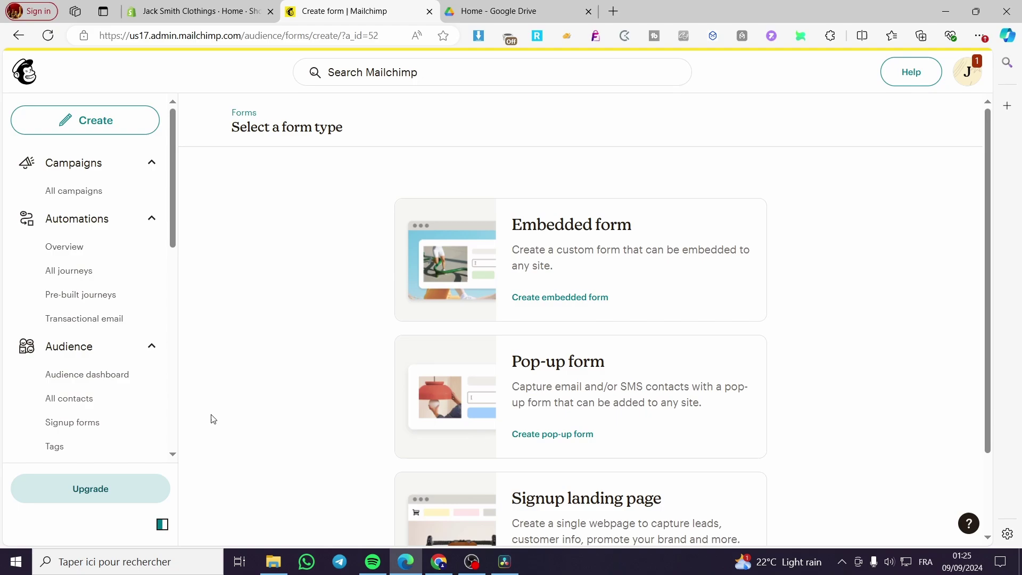